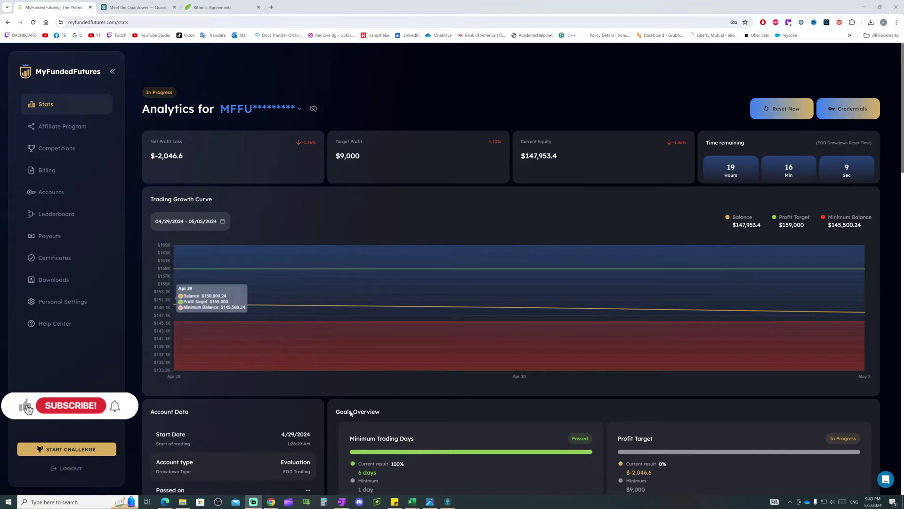
Display the Quantower credentials for the MyFundedFutures account, and bring up the Quantower website.
{"action": "left_click", "coordinate": [430, 501]}
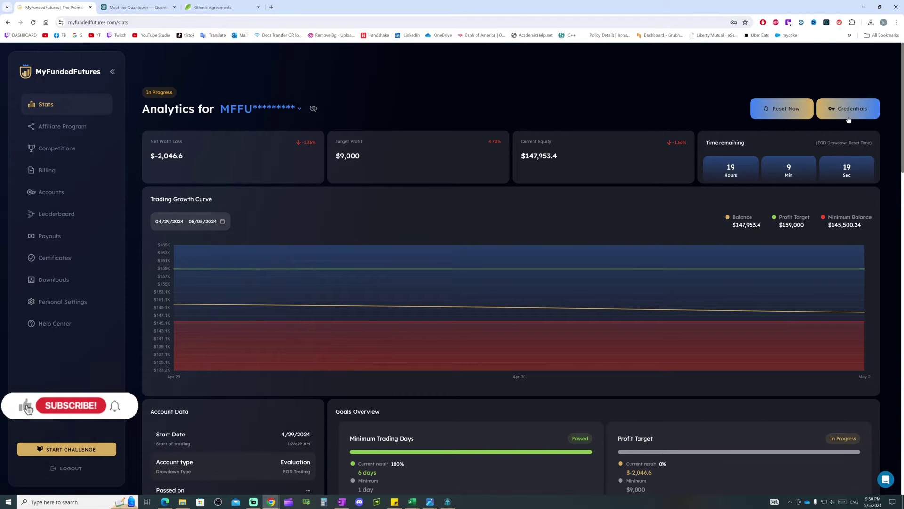
{"action": "left_click", "coordinate": [838, 115]}
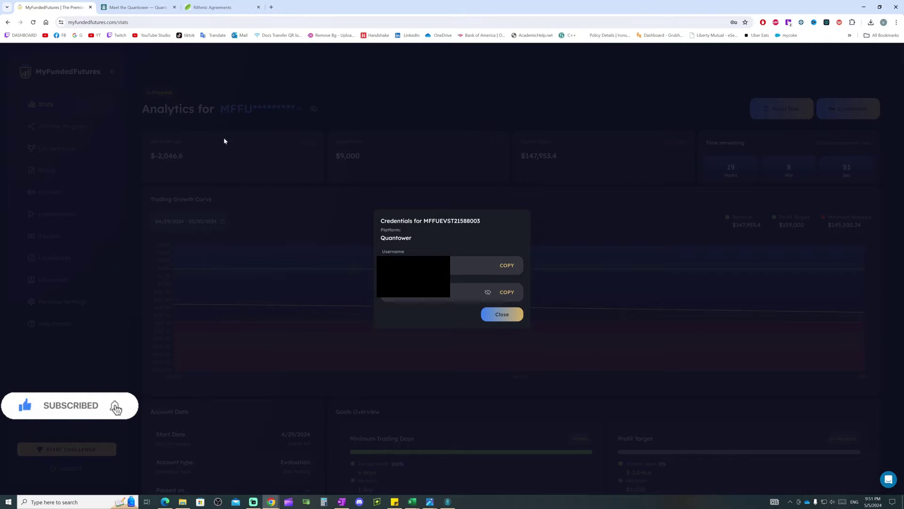
{"action": "key", "text": "ctrl+Tab"}
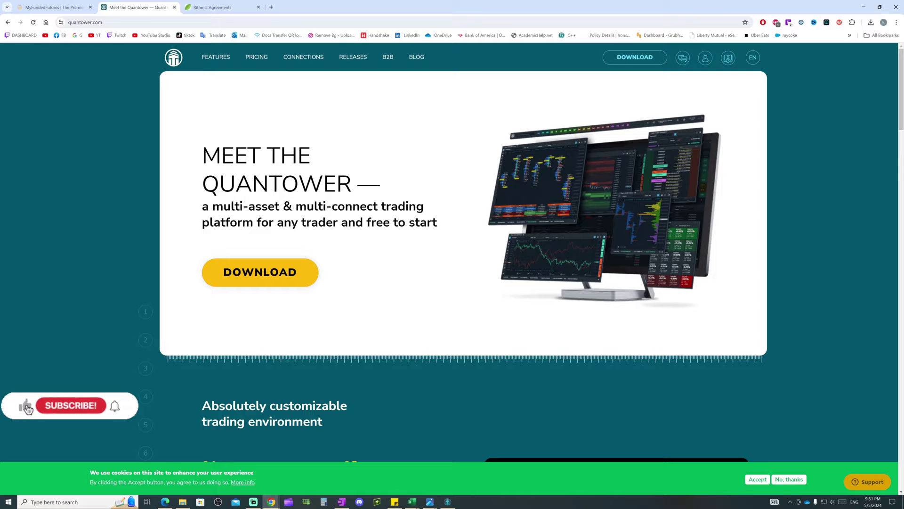
Switch to the Quantower desktop platform, disconnect Rithmic and review its server options, keeping Rithmic Paper Trading Chicago Area.
{"action": "left_click", "coordinate": [864, 6]}
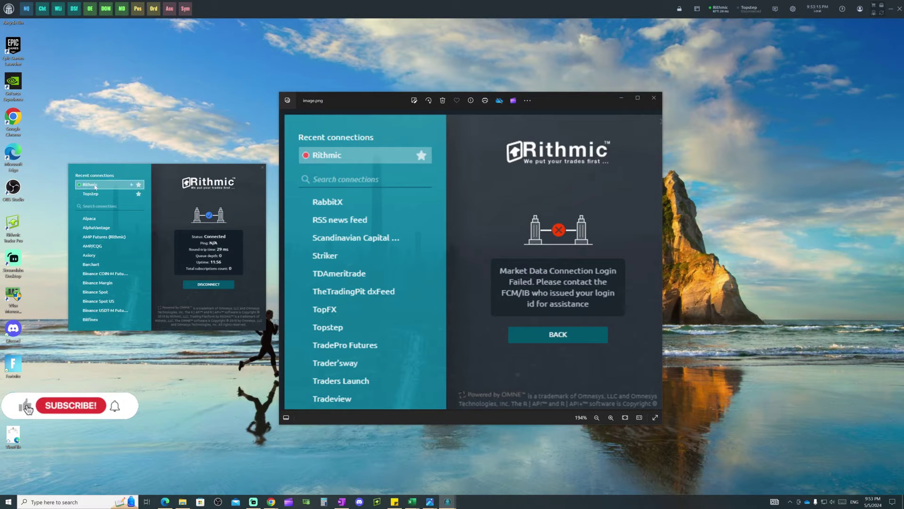
{"action": "left_click", "coordinate": [207, 285]}
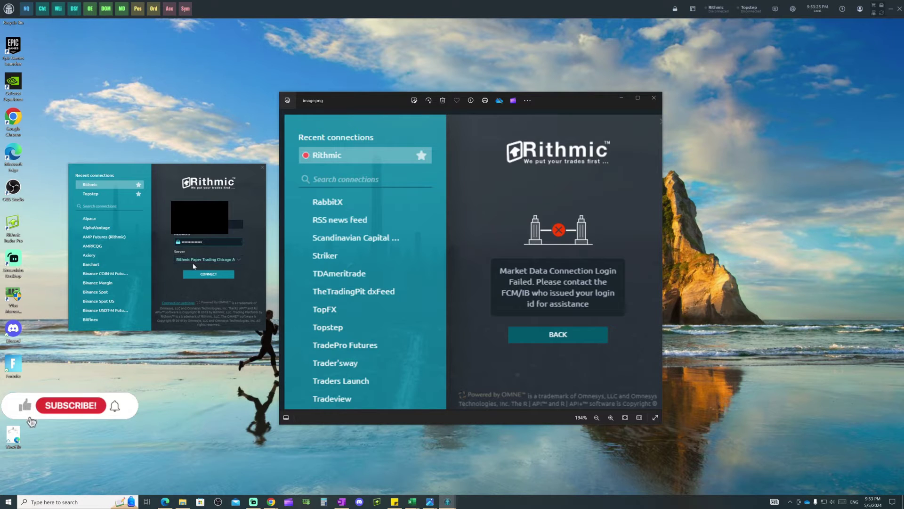
{"action": "left_click", "coordinate": [219, 260]}
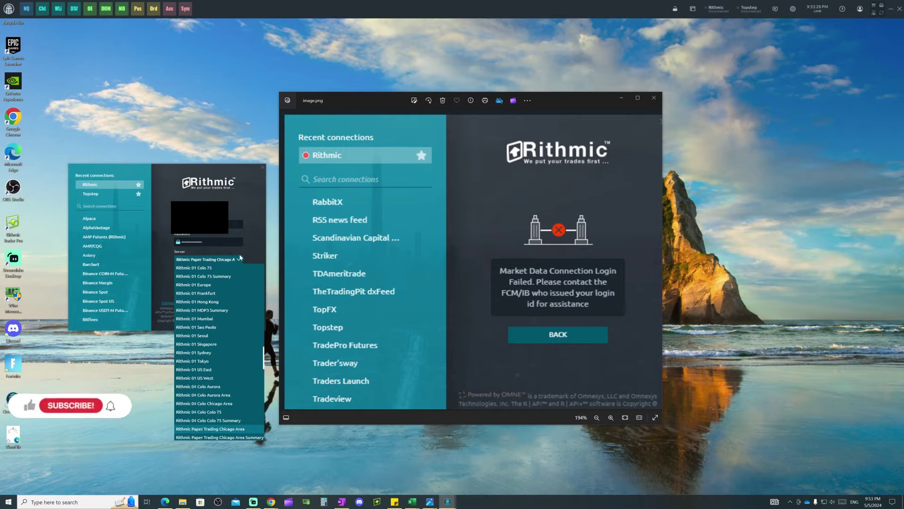
{"action": "left_click", "coordinate": [252, 245]}
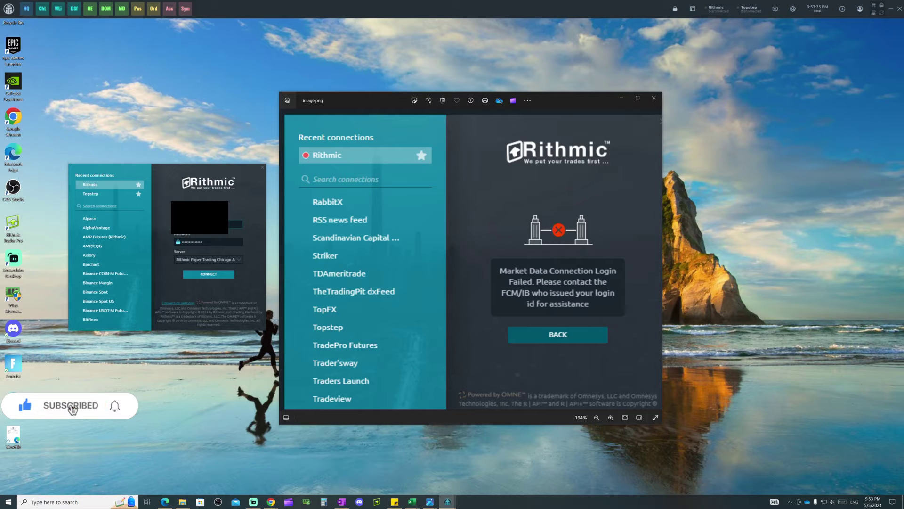
{"action": "left_click", "coordinate": [178, 242]}
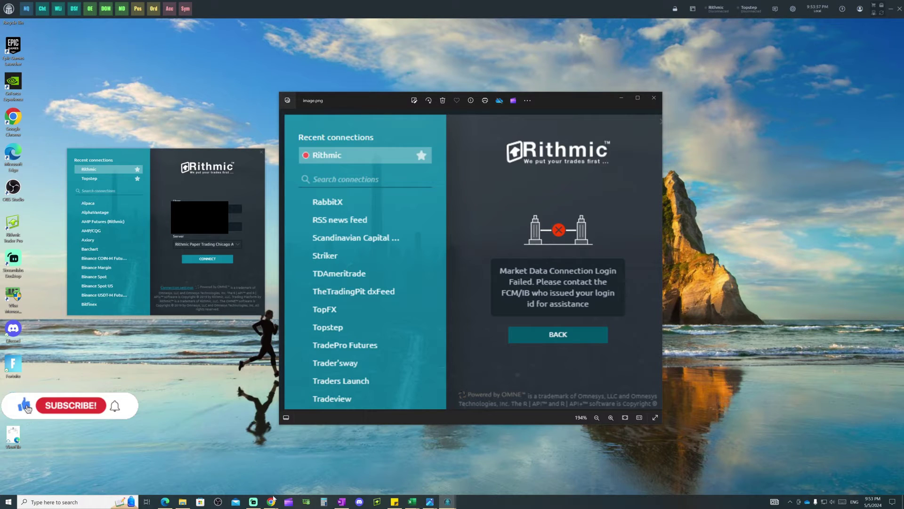
Return to the browser and log in to the Rithmic Agreements page to show the market data agreements.
{"action": "mouse_move", "coordinate": [272, 499]}
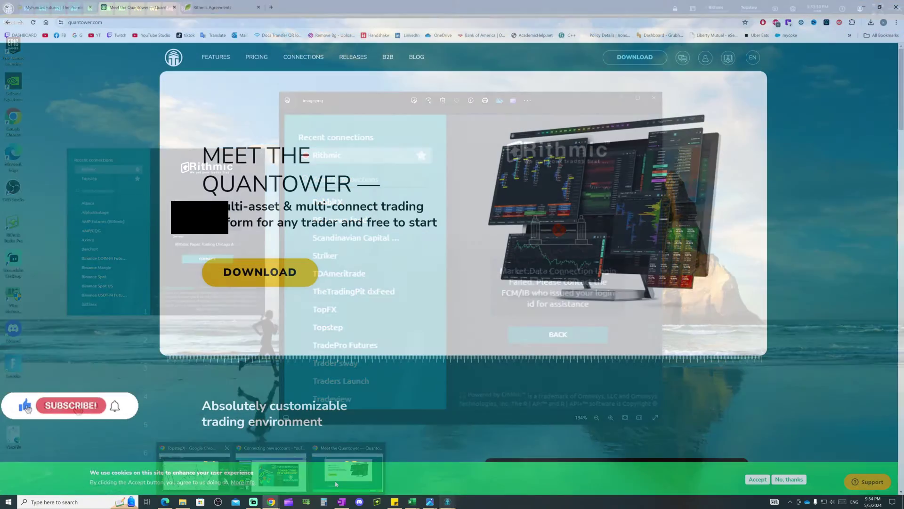
{"action": "left_click", "coordinate": [336, 483]}
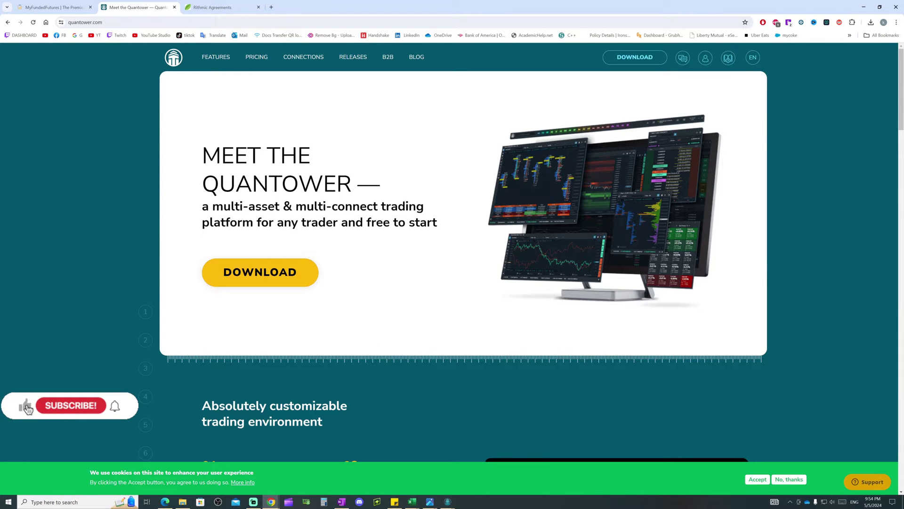
{"action": "left_click", "coordinate": [202, 4]}
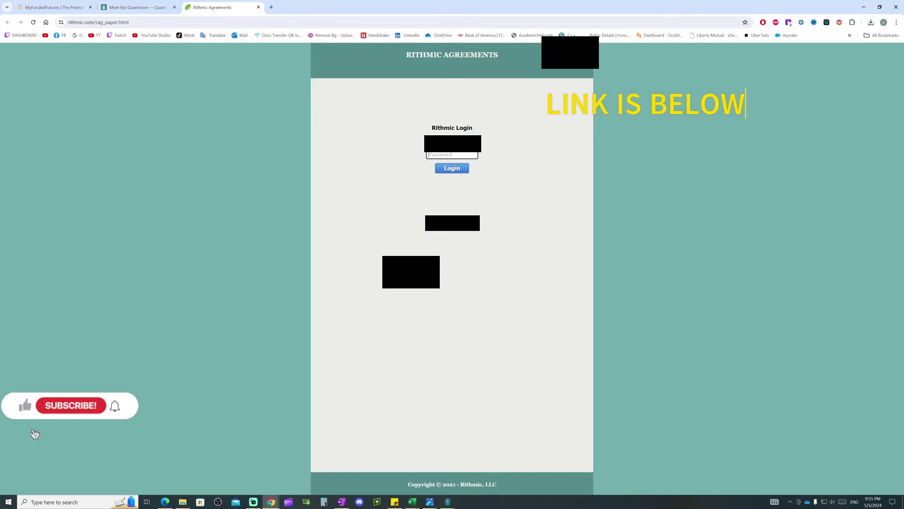
{"action": "left_click", "coordinate": [452, 168]}
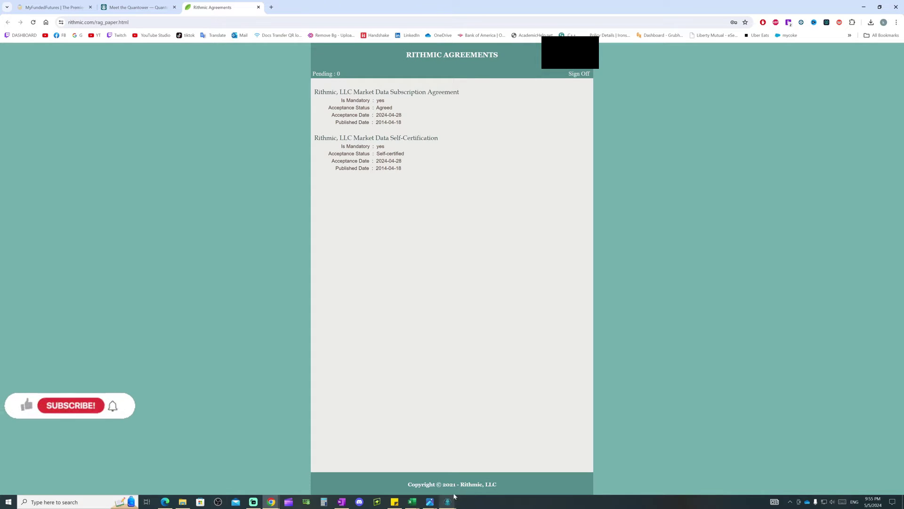
Bring up the R|Trader Pro login over the MyFundedFutures credentials page and turn off Caps Lock for password entry.
{"action": "mouse_move", "coordinate": [447, 502]}
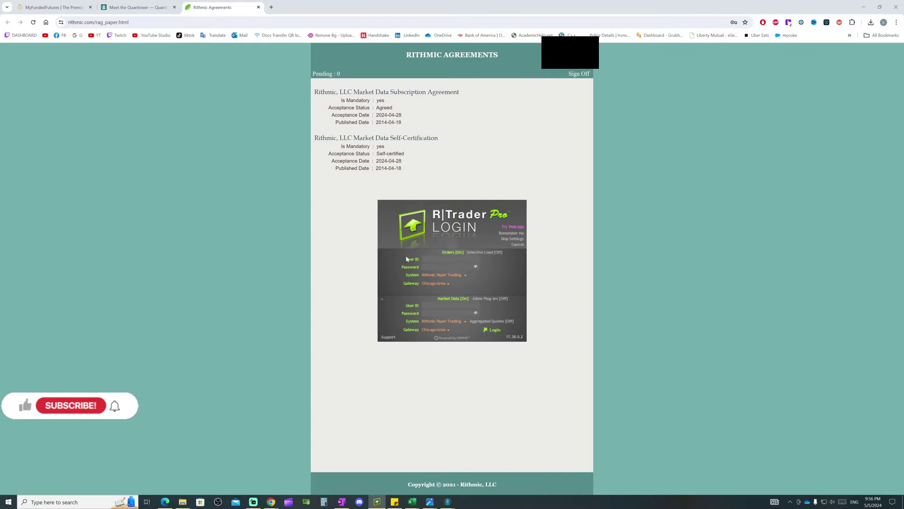
{"action": "key", "text": "ctrl+1"}
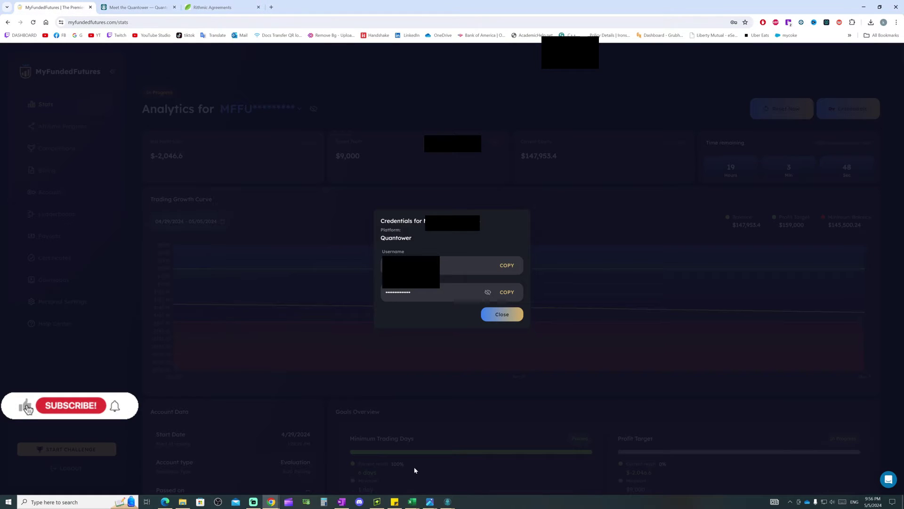
{"action": "left_click", "coordinate": [376, 501]}
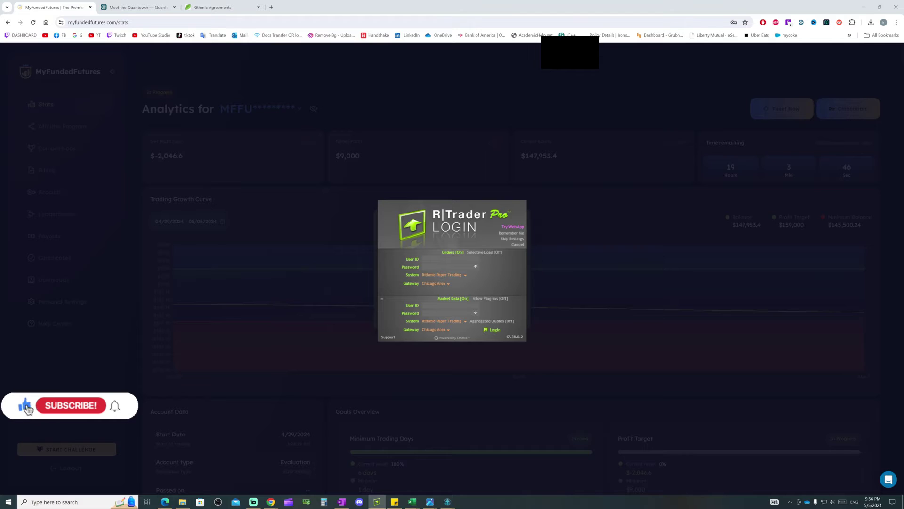
{"action": "left_click", "coordinate": [438, 266]}
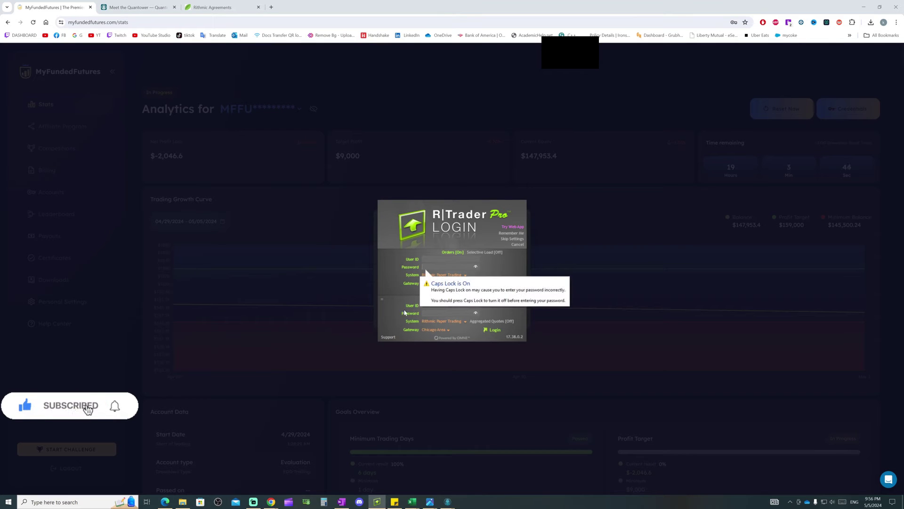
{"action": "key", "text": "Caps_Lock"}
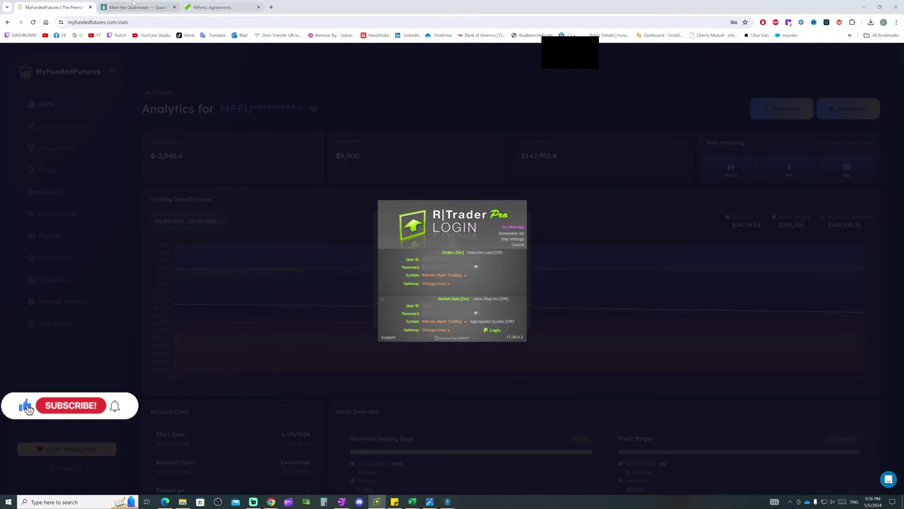
Copy the account username from the MyFundedFutures credentials and enter it as the R|Trader Pro user ID.
{"action": "left_click", "coordinate": [349, 164]}
{"action": "left_click", "coordinate": [843, 108]}
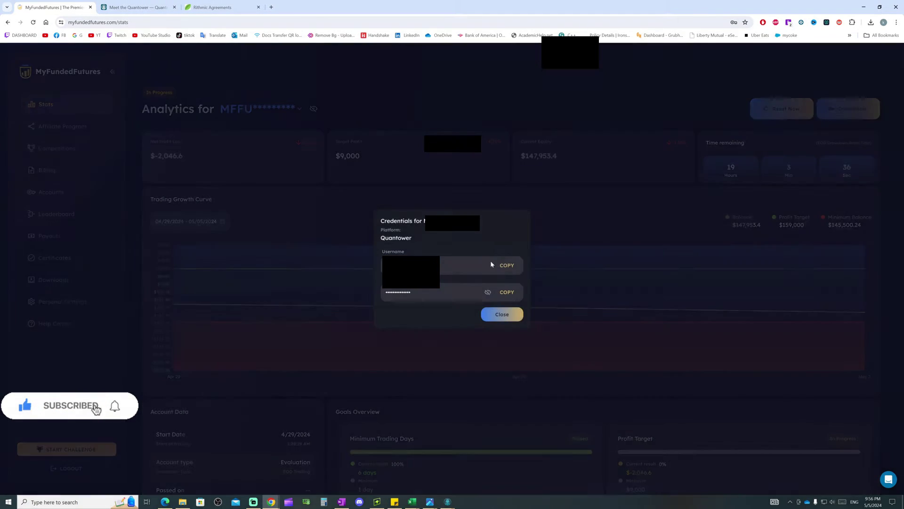
{"action": "left_click", "coordinate": [513, 265]}
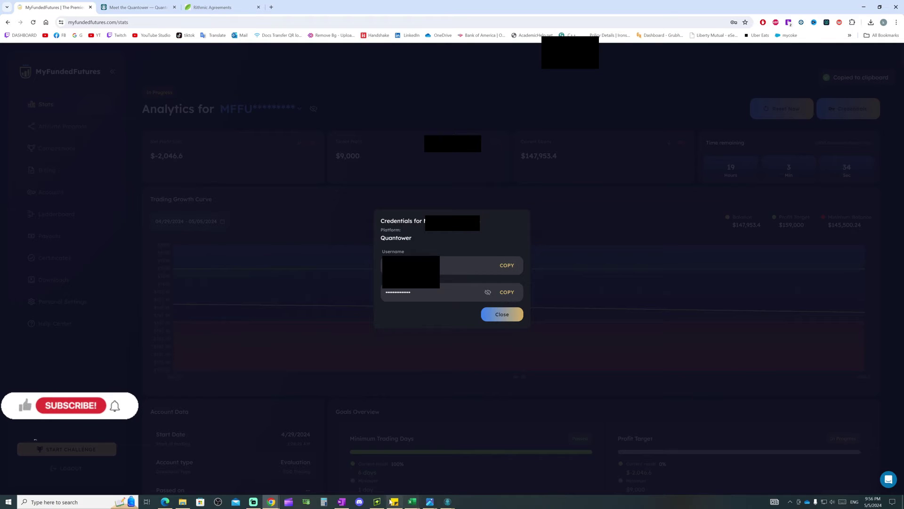
{"action": "left_click", "coordinate": [376, 501]}
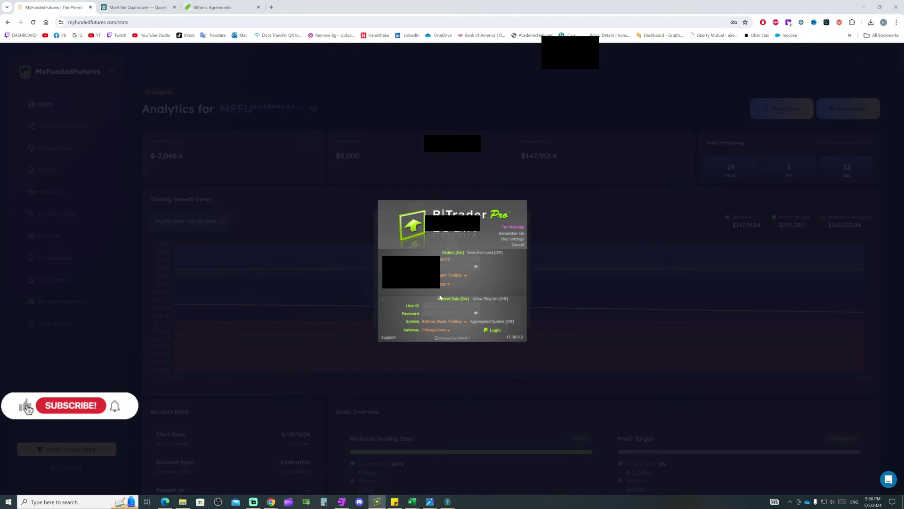
Copy the account password from the MyFundedFutures credentials, paste it into the R|Trader Pro orders and market data logins, and log in.
{"action": "left_click", "coordinate": [549, 272]}
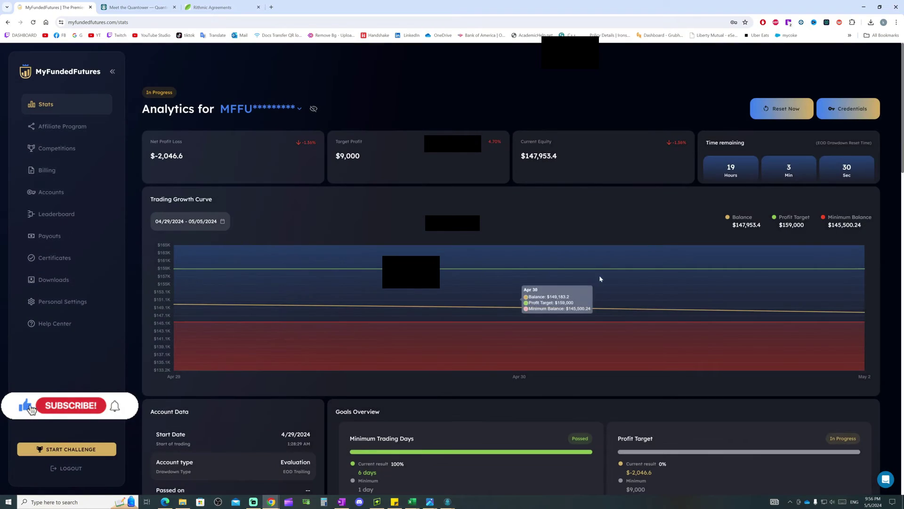
{"action": "left_click", "coordinate": [841, 115]}
{"action": "left_click", "coordinate": [506, 292]}
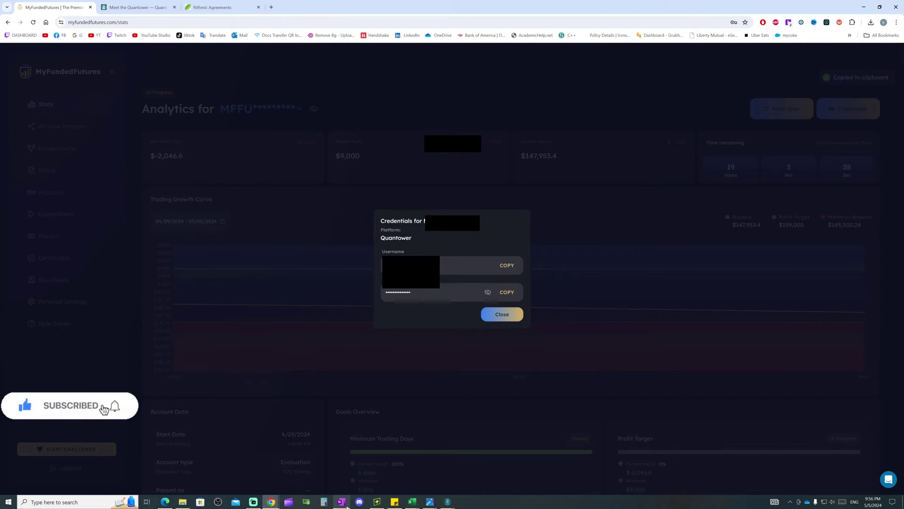
{"action": "left_click", "coordinate": [376, 501]}
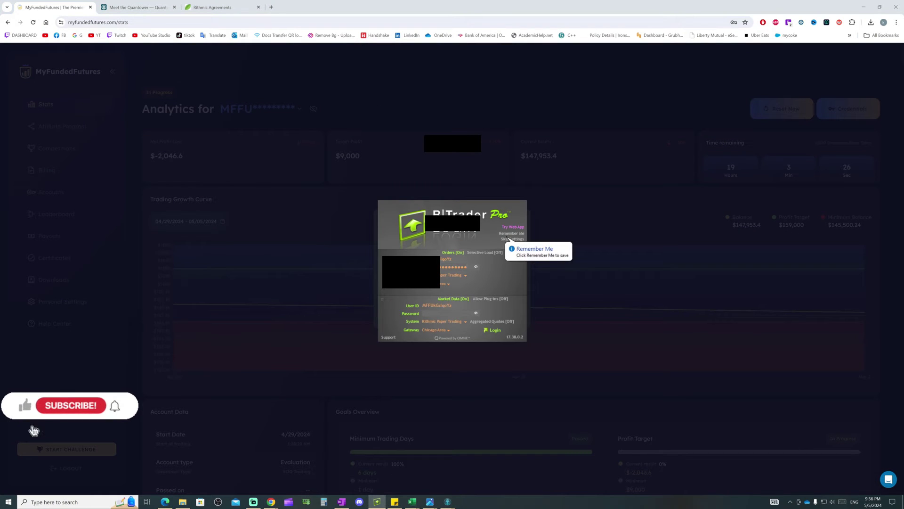
{"action": "left_click", "coordinate": [450, 313]}
{"action": "key", "text": "ctrl+v"}
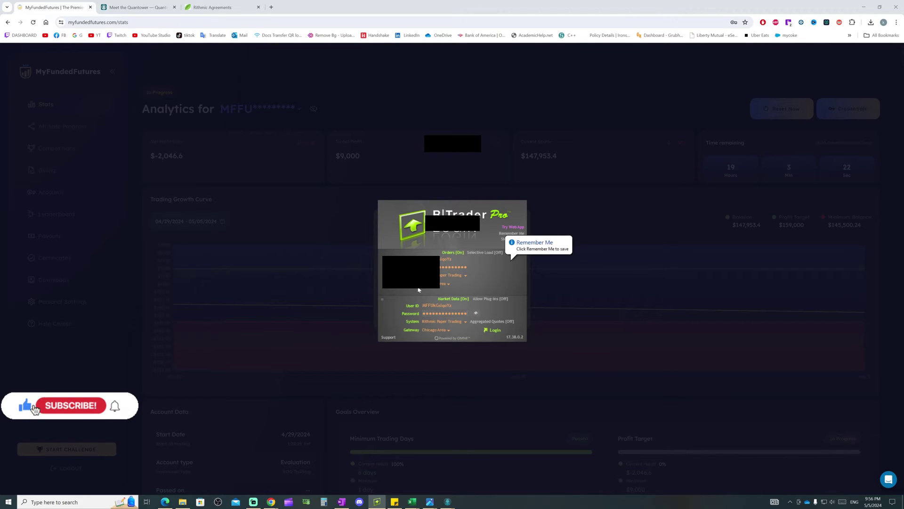
{"action": "left_click", "coordinate": [493, 330]}
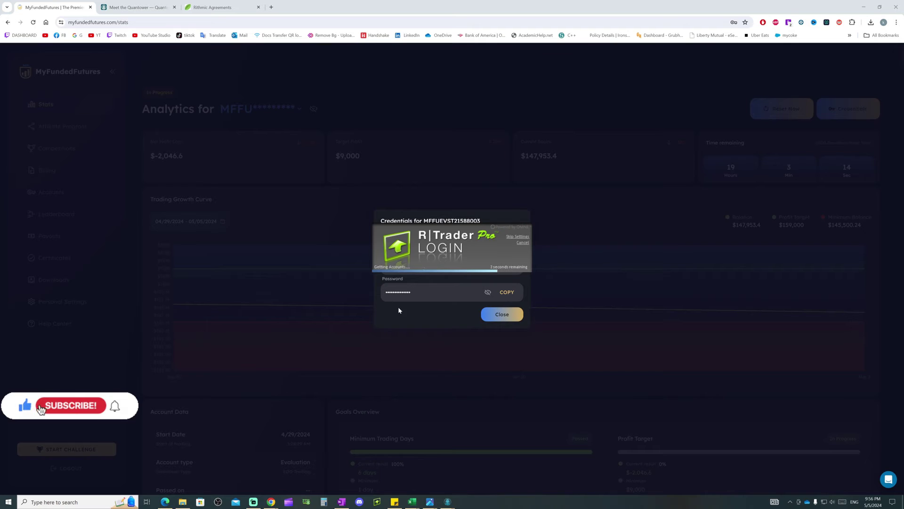
Move and heighten the Rithmic Trader Pro window, and open the Performance view to check its account filter options.
{"action": "left_click_drag", "start_coordinate": [407, 144], "coordinate": [353, 178]}
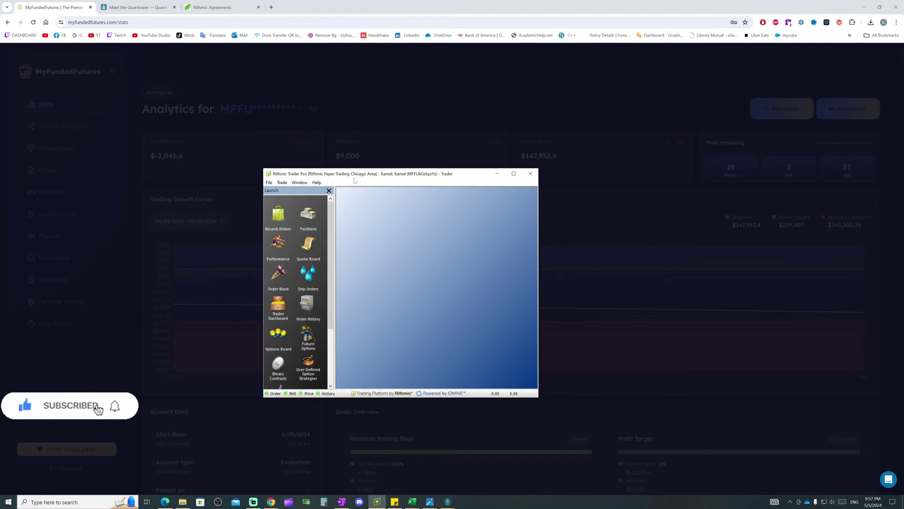
{"action": "left_click_drag", "start_coordinate": [335, 397], "coordinate": [336, 422]}
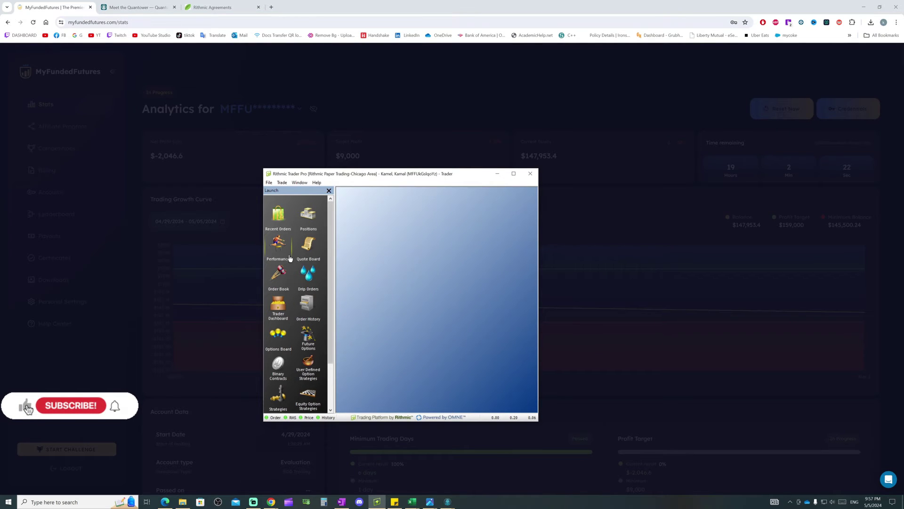
{"action": "left_click", "coordinate": [284, 253]}
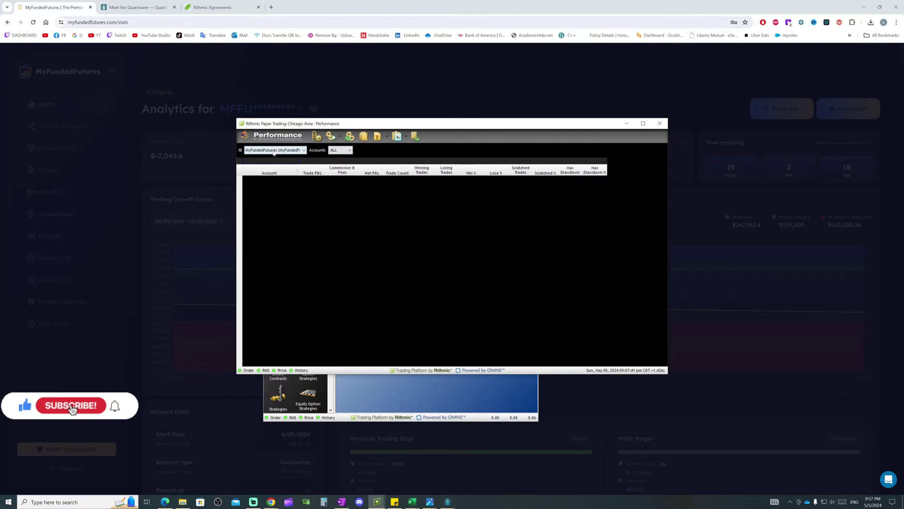
{"action": "left_click", "coordinate": [348, 151]}
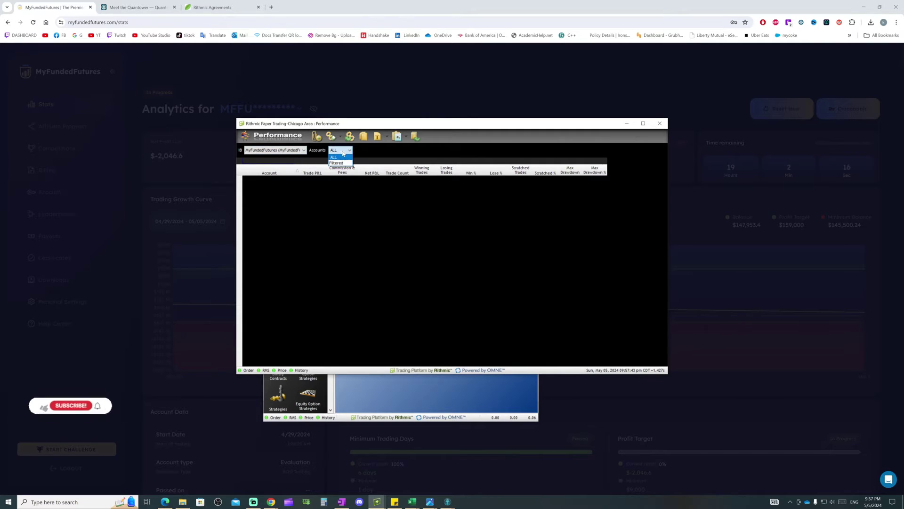
{"action": "left_click", "coordinate": [319, 180]}
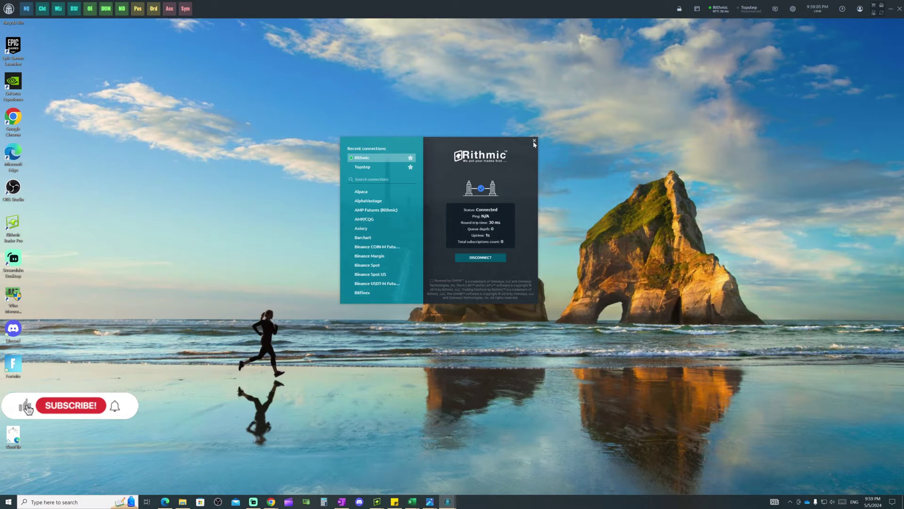
Close Quantower's Rithmic connection window and reposition the R|Trader Pro login window on the desktop.
{"action": "left_click", "coordinate": [534, 141]}
{"action": "left_click", "coordinate": [520, 234]}
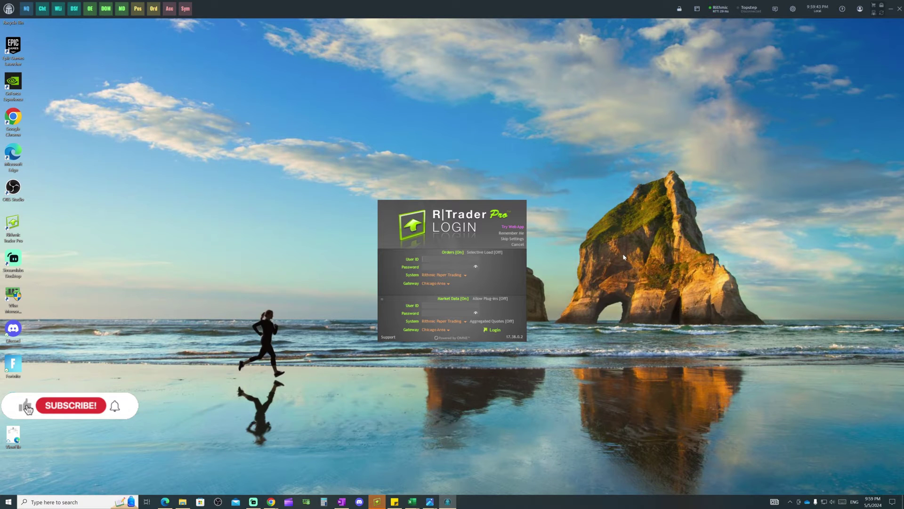
{"action": "left_click_drag", "start_coordinate": [471, 337], "coordinate": [368, 300]}
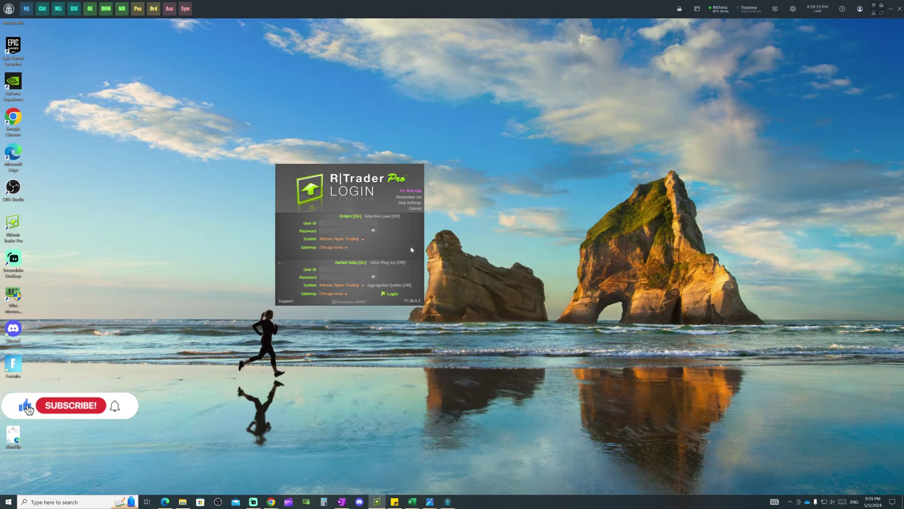
{"action": "left_click_drag", "start_coordinate": [354, 174], "coordinate": [382, 180]}
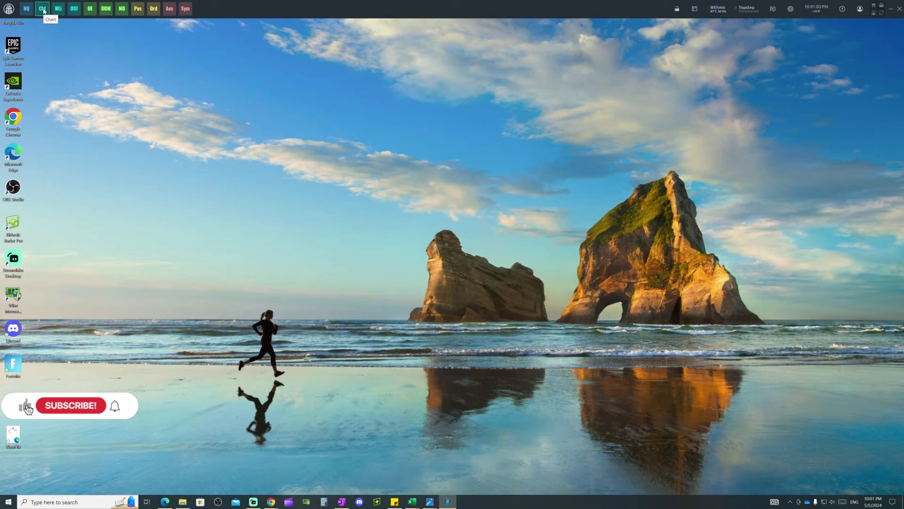
Open a new Quantower chart window and place it in the upper-left corner of the desktop.
{"action": "left_click", "coordinate": [43, 10]}
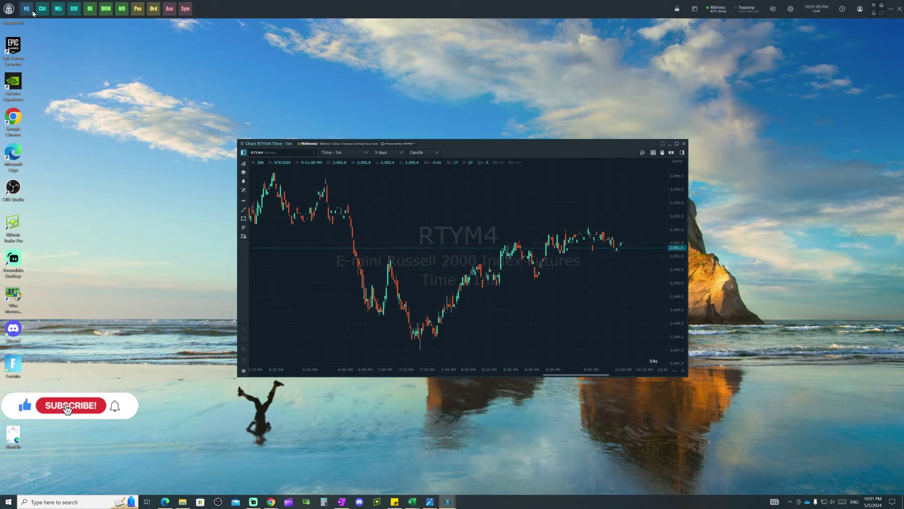
{"action": "left_click_drag", "start_coordinate": [471, 143], "coordinate": [229, 24]}
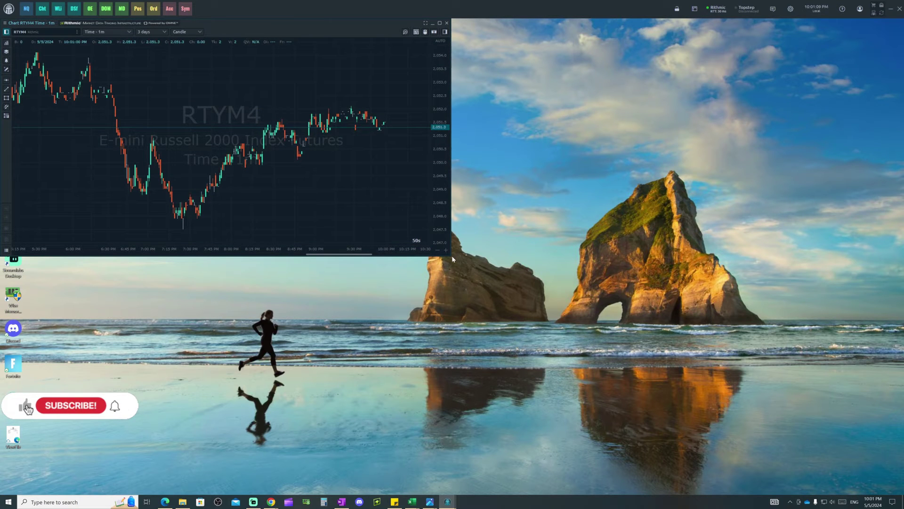
Enlarge the first chart, then open a second chart and fit it beside the first in the desktop's upper-right corner.
{"action": "left_click_drag", "start_coordinate": [450, 255], "coordinate": [549, 411]}
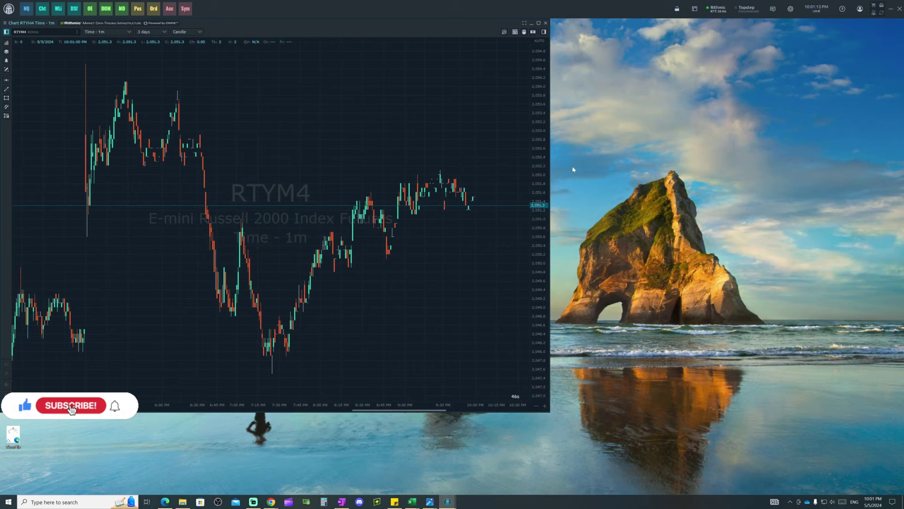
{"action": "left_click", "coordinate": [31, 11]}
{"action": "left_click_drag", "start_coordinate": [530, 157], "coordinate": [747, 36]}
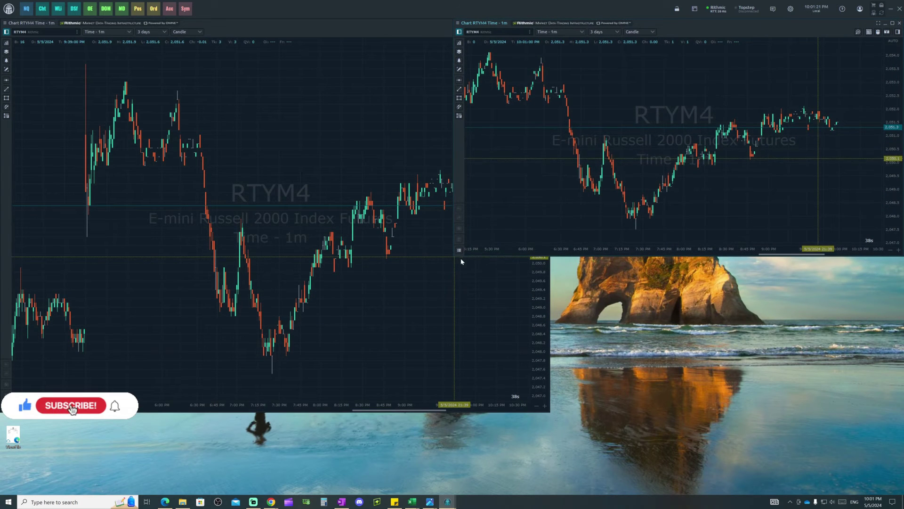
{"action": "left_click_drag", "start_coordinate": [470, 260], "coordinate": [553, 254]}
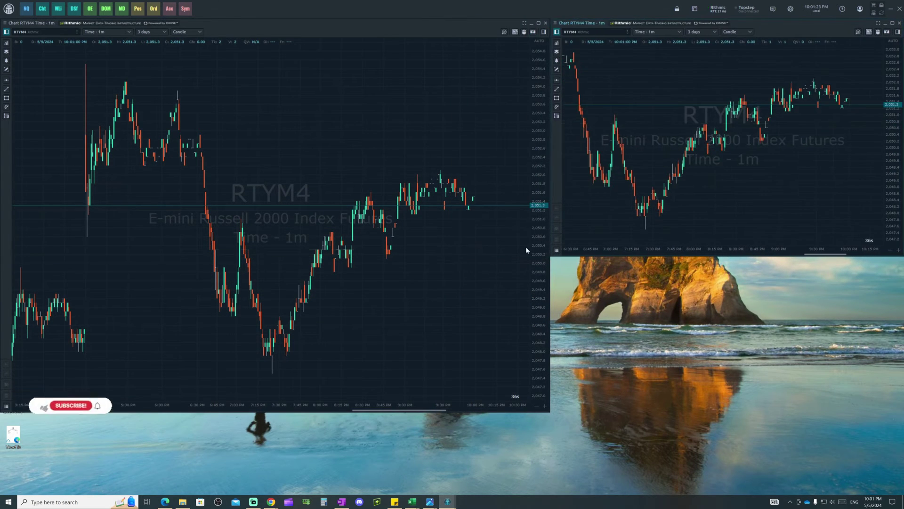
Open a third chart, place it in the desktop's lower-right corner and narrow it to match the chart above.
{"action": "left_click", "coordinate": [42, 9]}
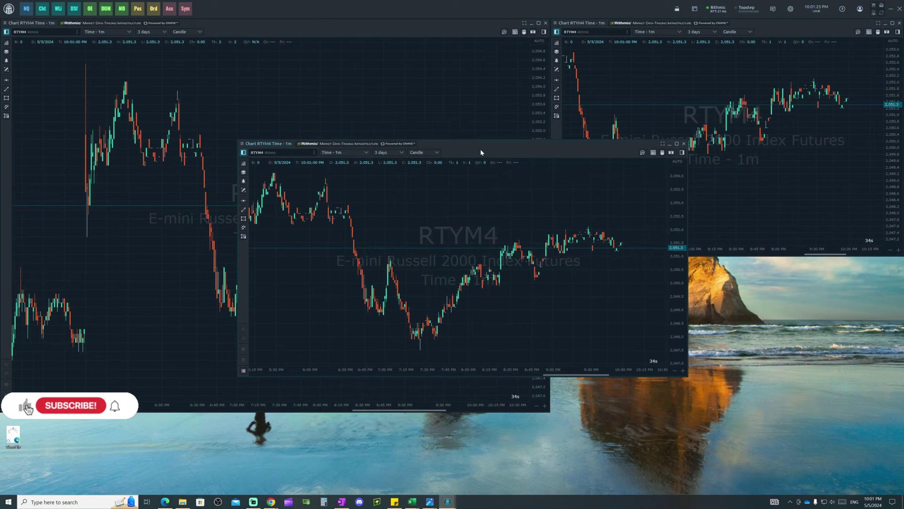
{"action": "left_click_drag", "start_coordinate": [527, 143], "coordinate": [744, 261]}
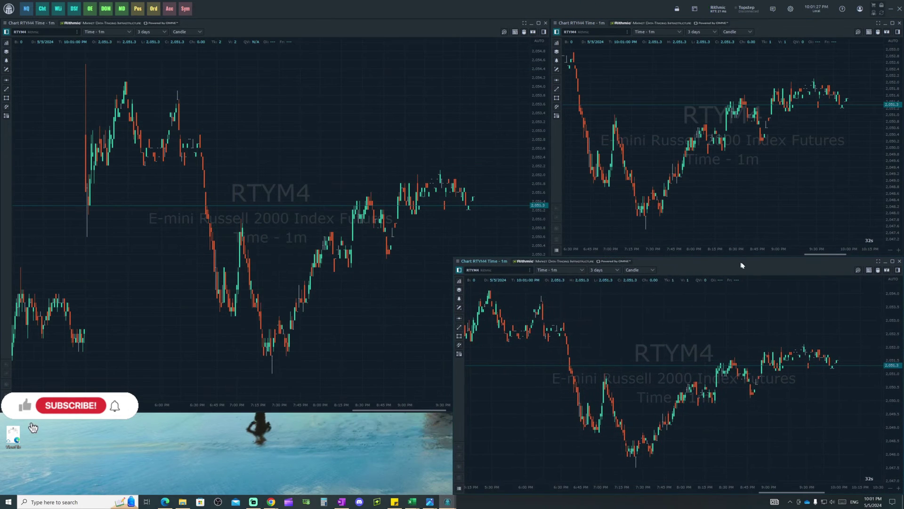
{"action": "left_click_drag", "start_coordinate": [454, 365], "coordinate": [552, 366]}
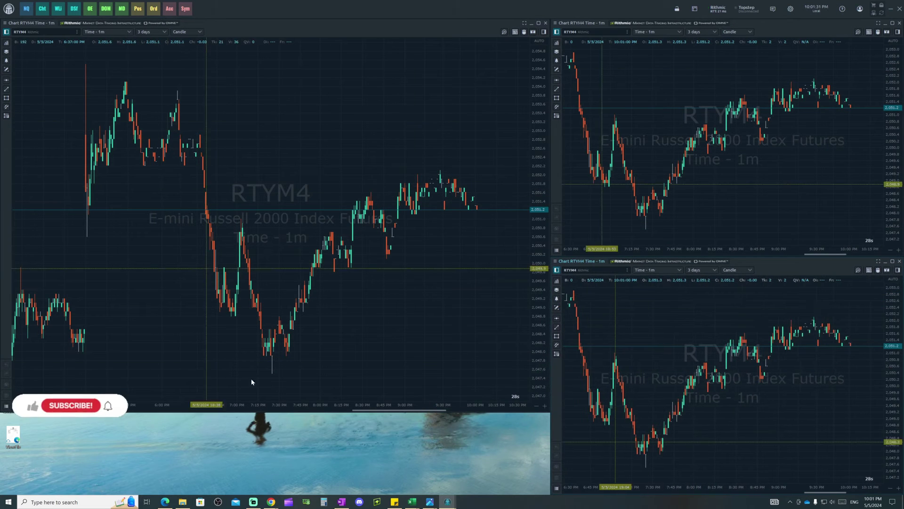
Find the Positions panel by searching for "PO", open it and place it below the large chart.
{"action": "left_click", "coordinate": [9, 9]}
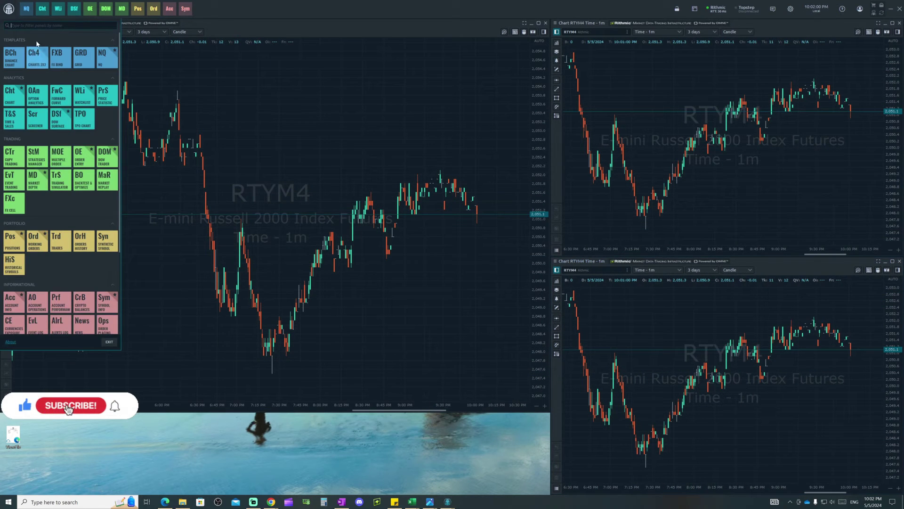
{"action": "type", "text": "P"}
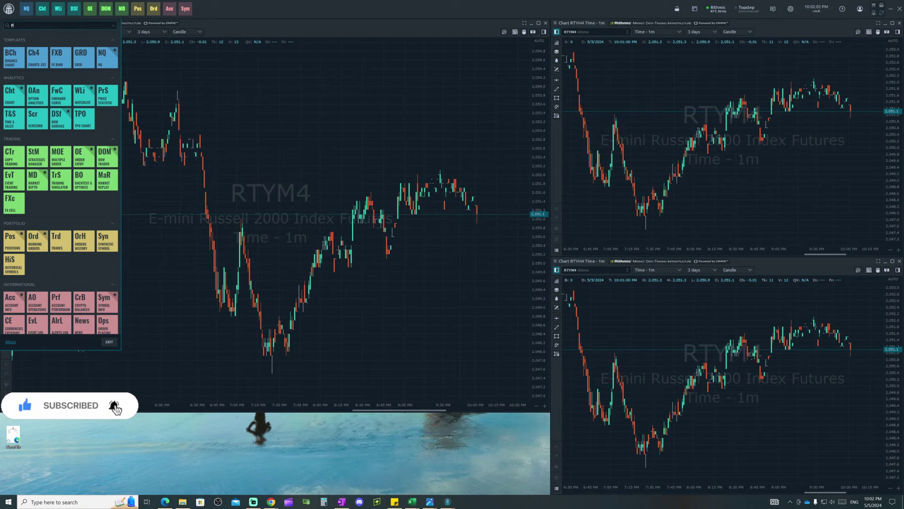
{"action": "type", "text": "O"}
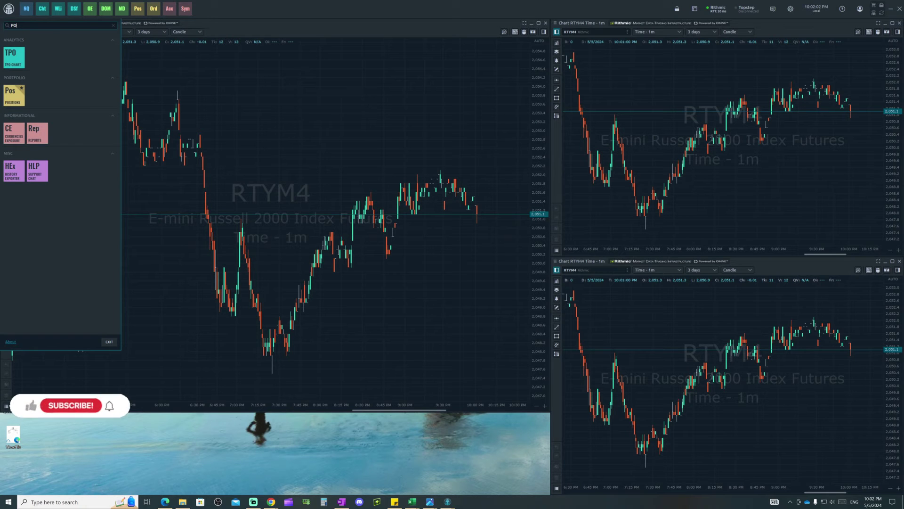
{"action": "left_click", "coordinate": [17, 100]}
{"action": "left_click_drag", "start_coordinate": [442, 205], "coordinate": [199, 412]}
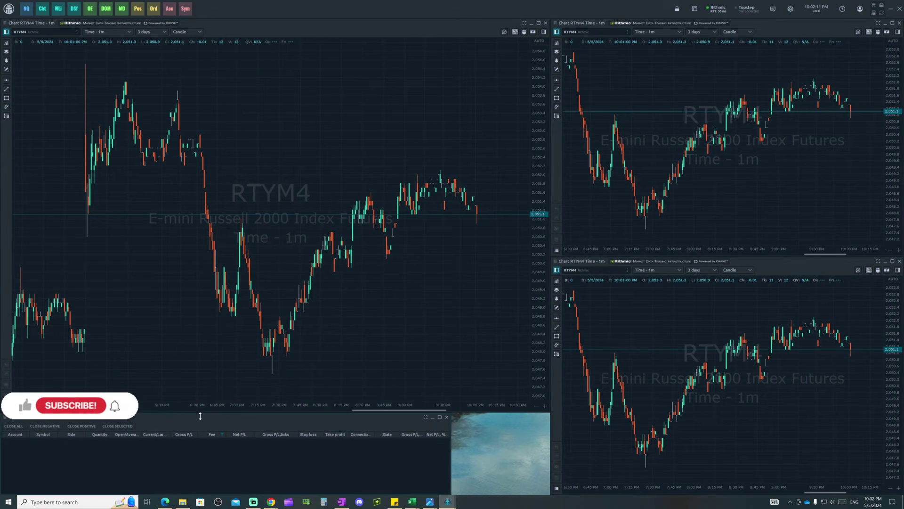
Open the Account info panel and place it next to the lower-right chart.
{"action": "left_click", "coordinate": [10, 9]}
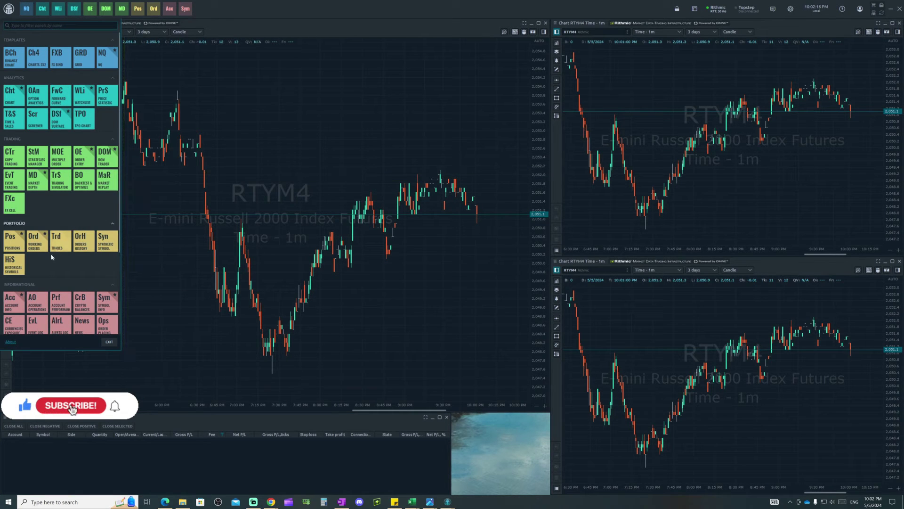
{"action": "left_click", "coordinate": [17, 301]}
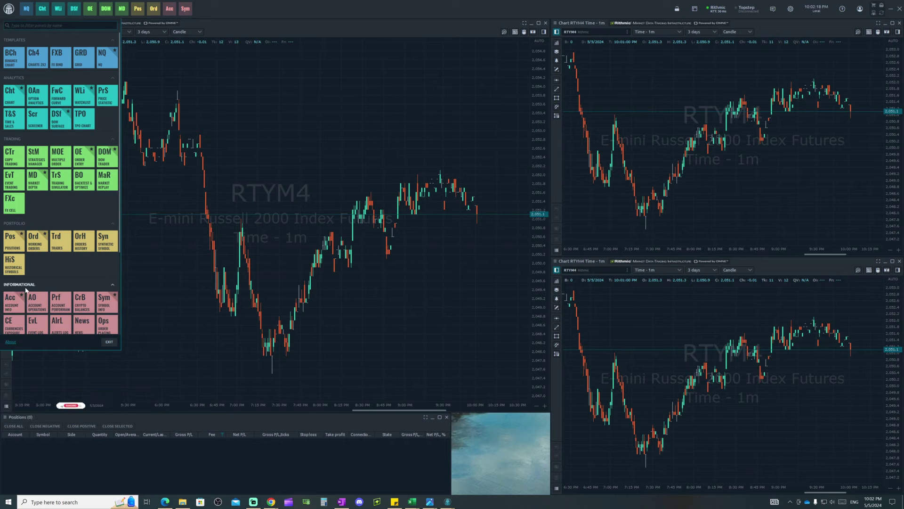
{"action": "left_click_drag", "start_coordinate": [456, 145], "coordinate": [477, 263]}
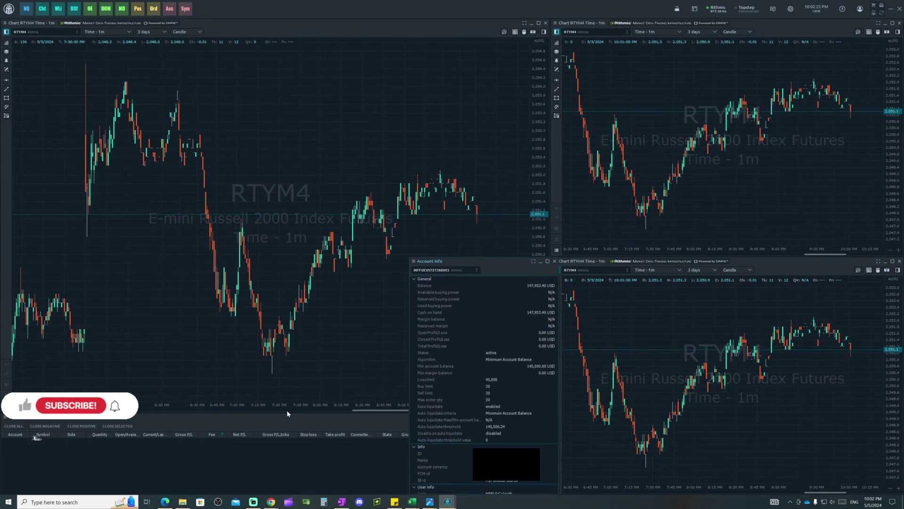
Shorten the large chart from below and heighten the Positions panel to fill the freed space.
{"action": "left_click_drag", "start_coordinate": [288, 413], "coordinate": [300, 386]}
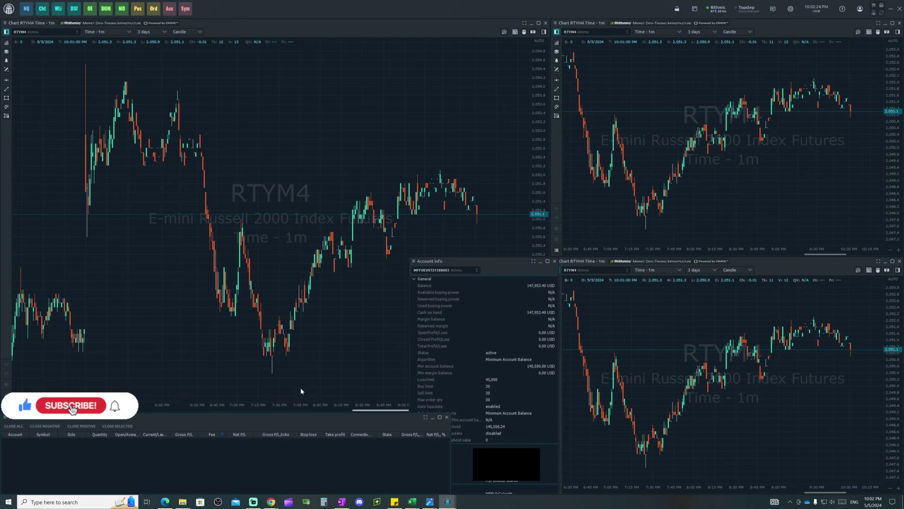
{"action": "left_click", "coordinate": [298, 396]}
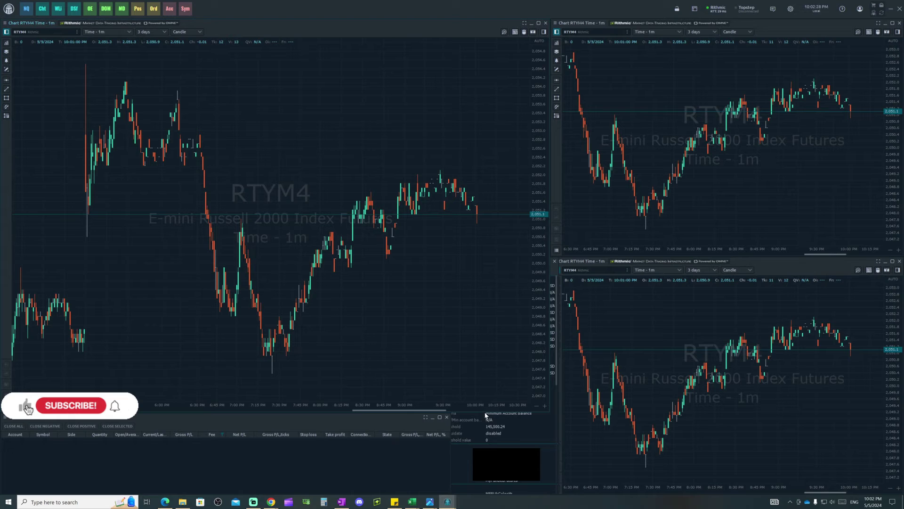
{"action": "left_click_drag", "start_coordinate": [480, 412], "coordinate": [482, 377]}
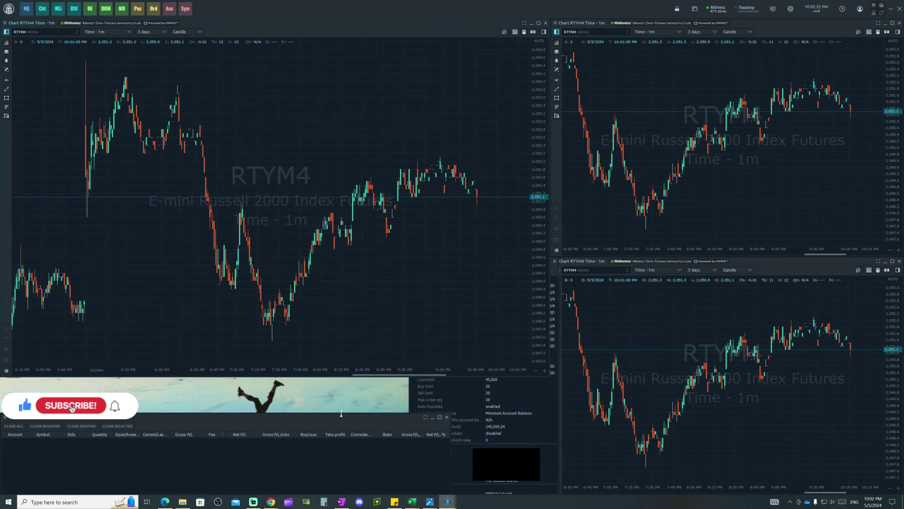
{"action": "left_click_drag", "start_coordinate": [342, 412], "coordinate": [349, 377]}
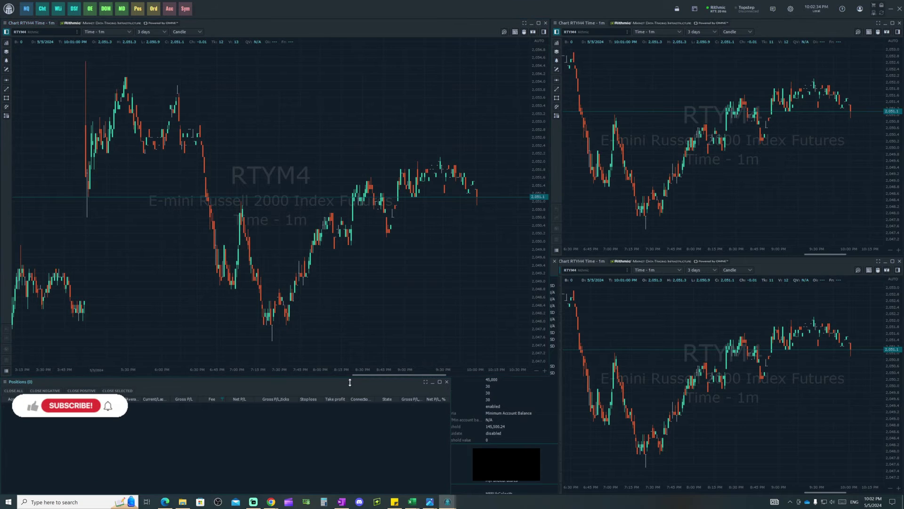
Shrink the Account info panel to fit below the large chart, between the Positions panel and the lower-right chart.
{"action": "left_click", "coordinate": [462, 399]}
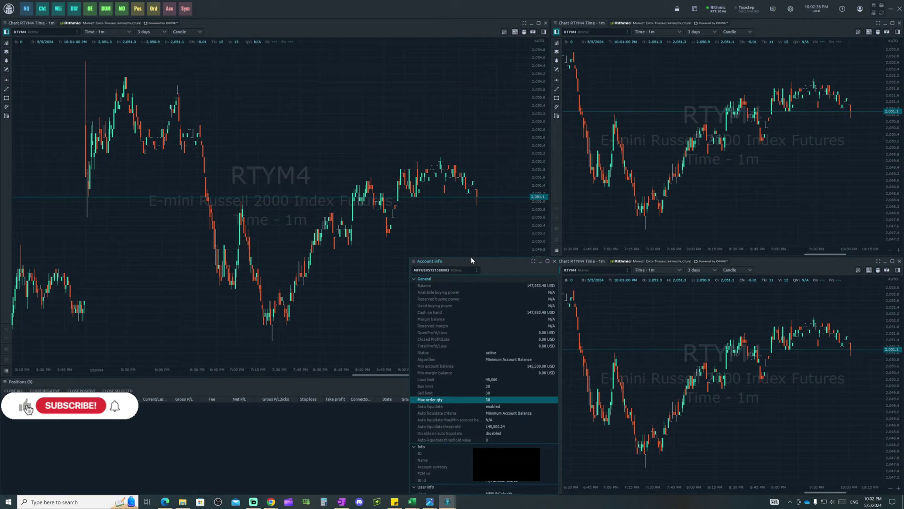
{"action": "left_click_drag", "start_coordinate": [471, 256], "coordinate": [461, 371]}
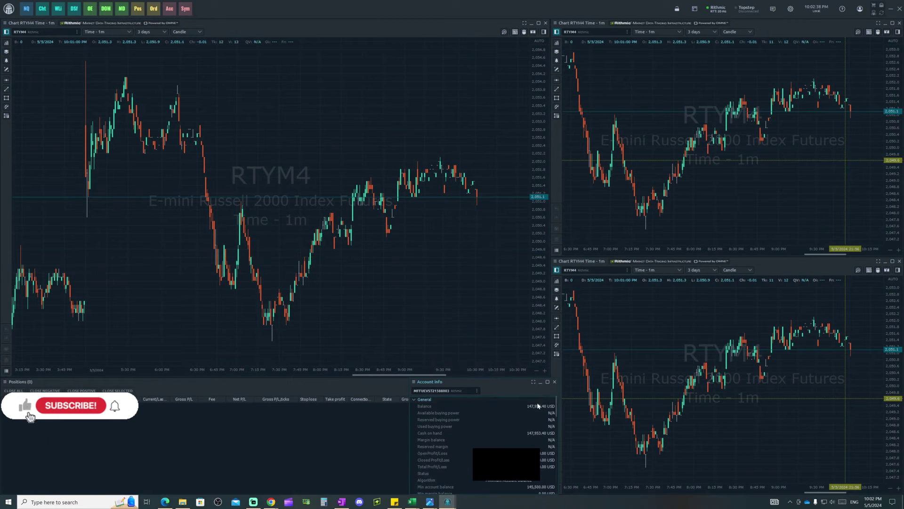
{"action": "left_click_drag", "start_coordinate": [558, 397], "coordinate": [547, 398]}
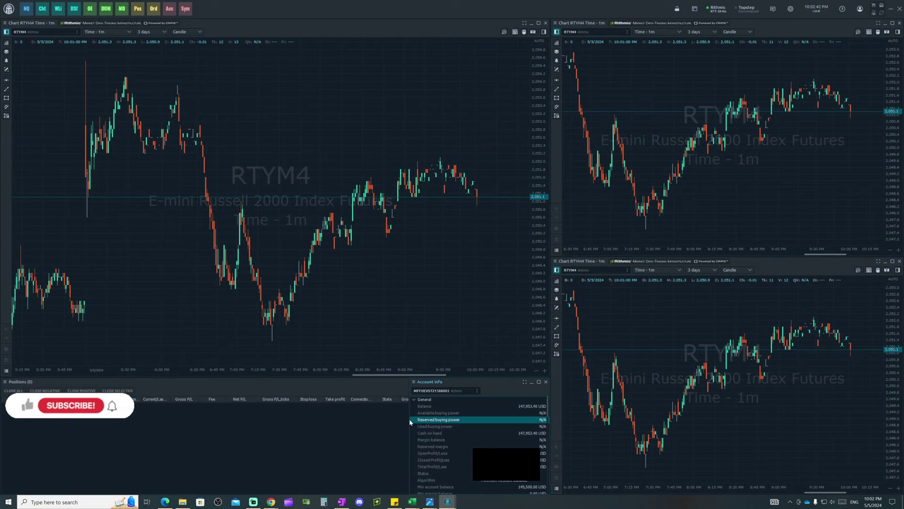
{"action": "left_click_drag", "start_coordinate": [409, 421], "coordinate": [446, 420]}
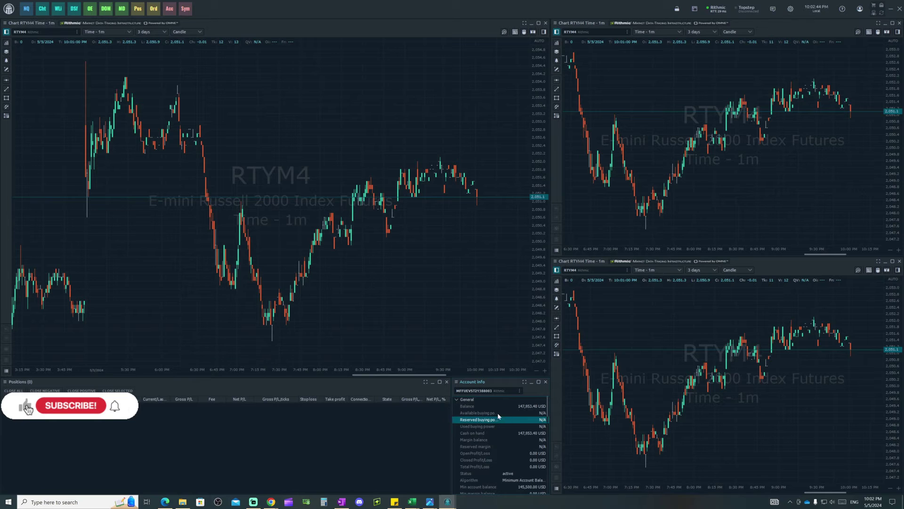
Review the margin balance, balance, and open, closed and total profit/loss rows in the Account info panel.
{"action": "left_click", "coordinate": [488, 440]}
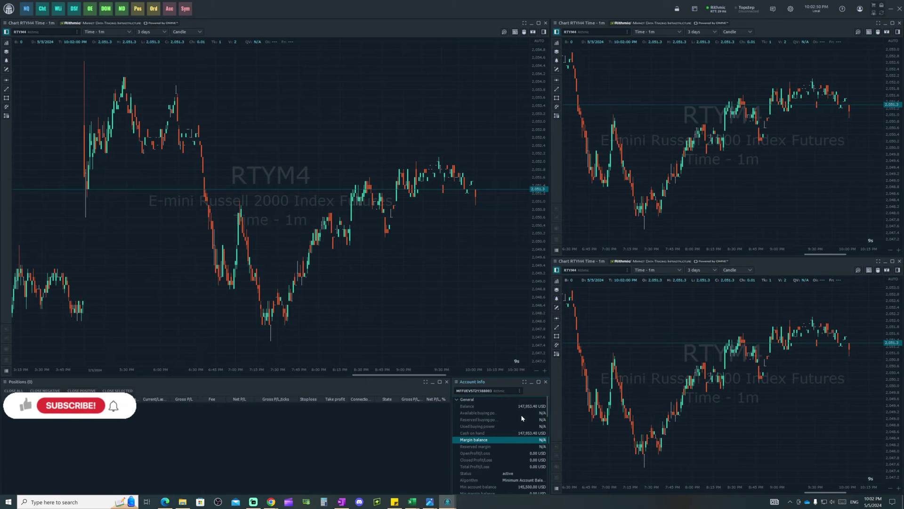
{"action": "left_click", "coordinate": [464, 407]}
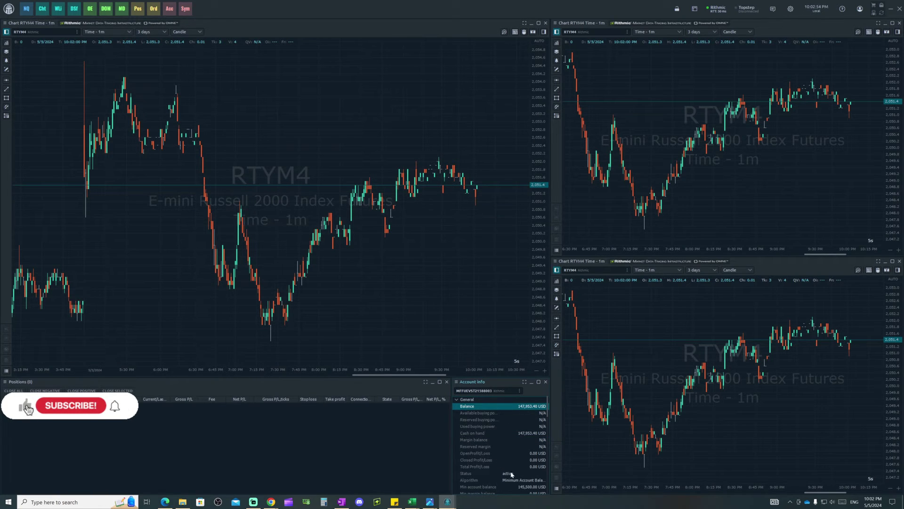
{"action": "left_click", "coordinate": [467, 453]}
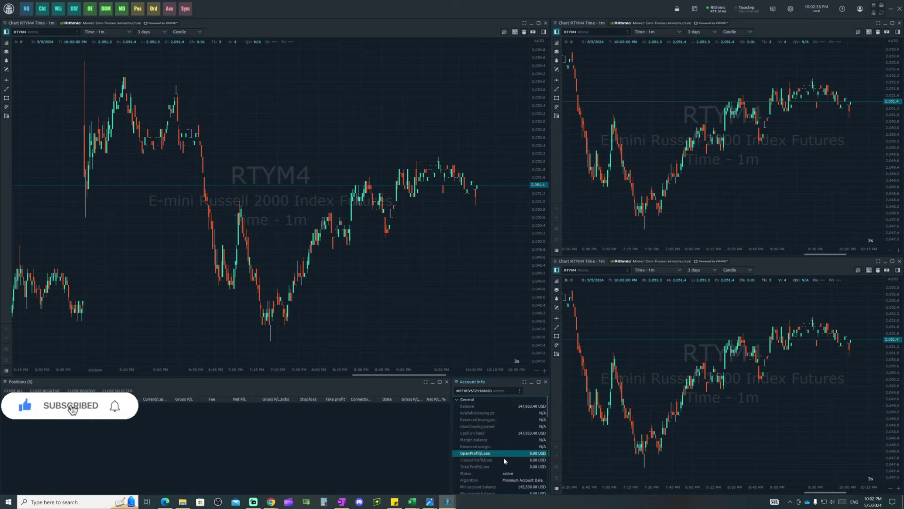
{"action": "key", "text": "Down"}
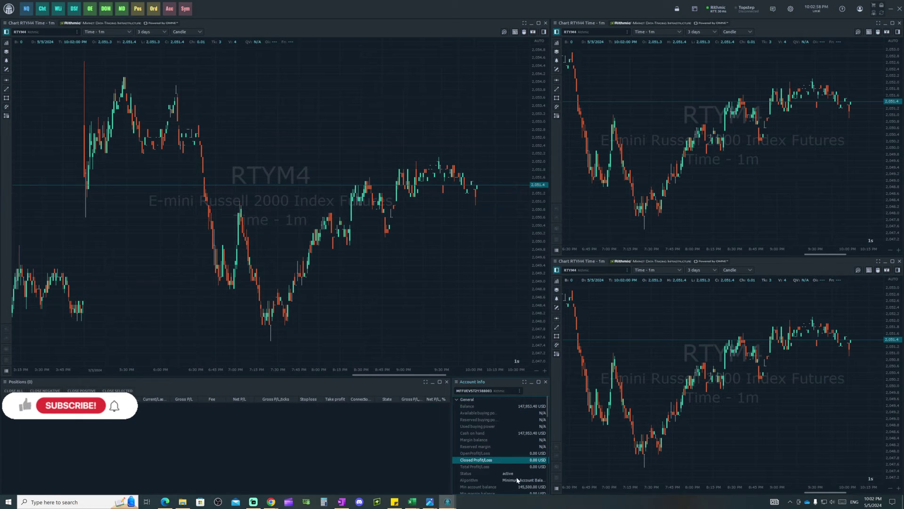
{"action": "left_click", "coordinate": [467, 468]}
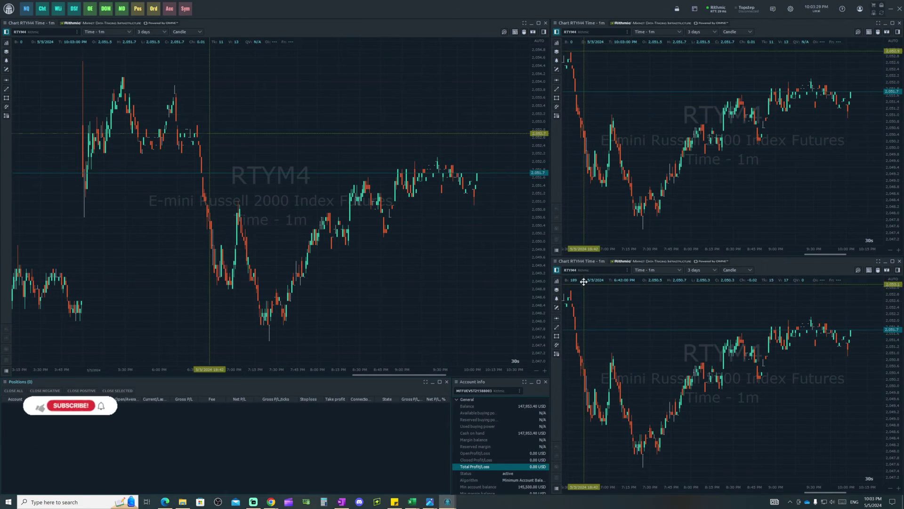
Collapse the symbol tree for the large chart and choose the MNQ front month from the CME futures.
{"action": "left_click", "coordinate": [59, 31]}
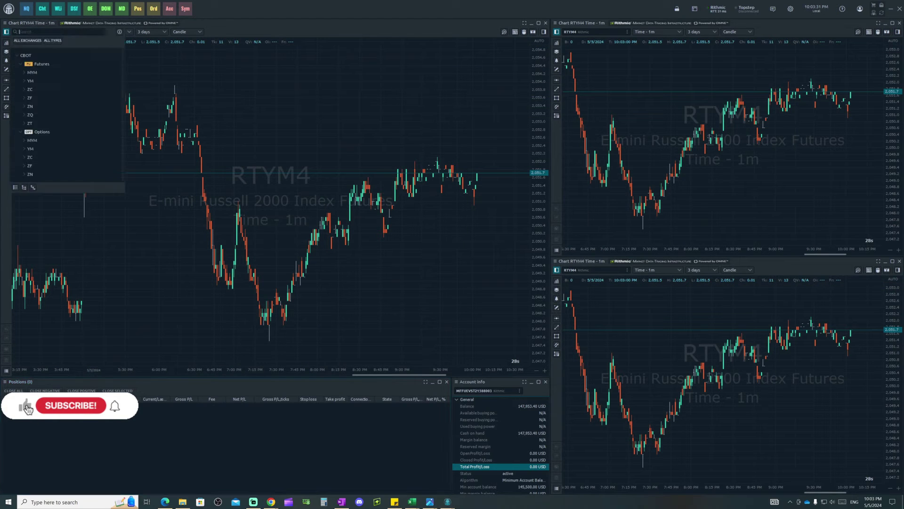
{"action": "left_click", "coordinate": [14, 33]}
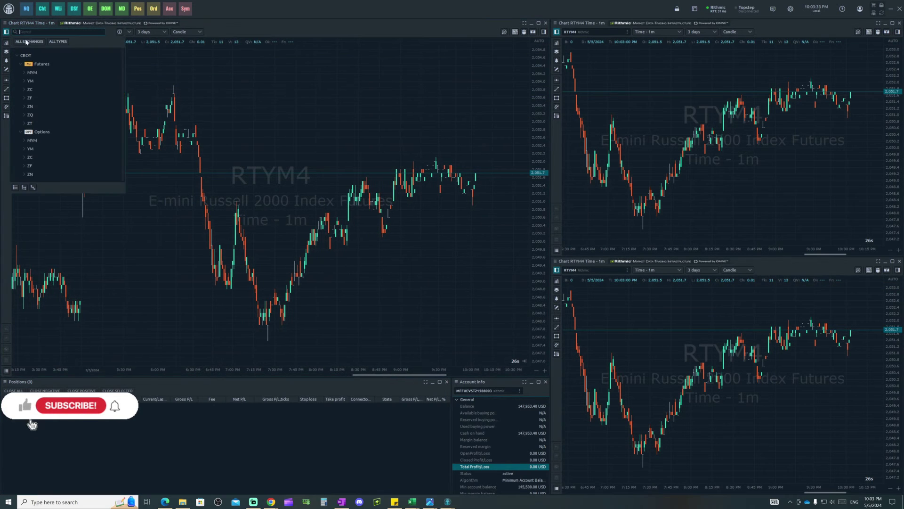
{"action": "left_click", "coordinate": [15, 188]}
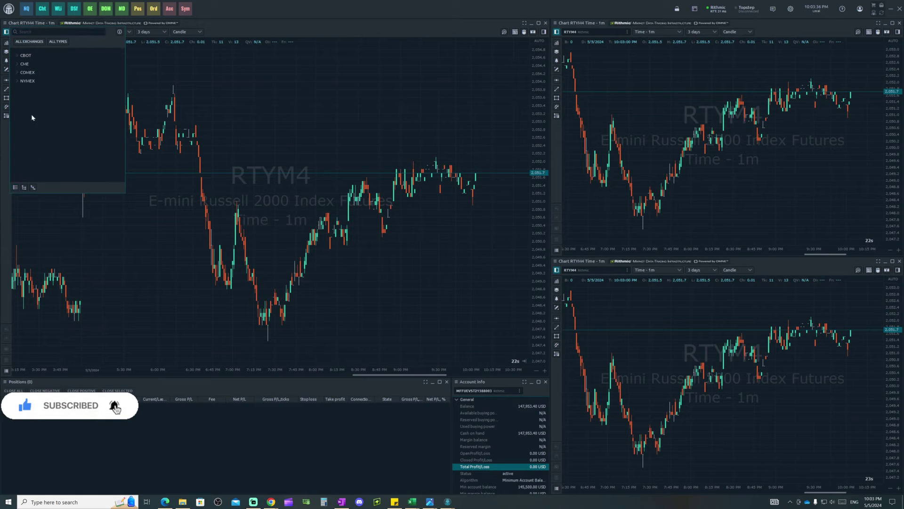
{"action": "left_click", "coordinate": [17, 63]}
{"action": "left_click", "coordinate": [22, 72]}
{"action": "scroll", "coordinate": [58, 130], "scroll_direction": "down", "scroll_amount": 1}
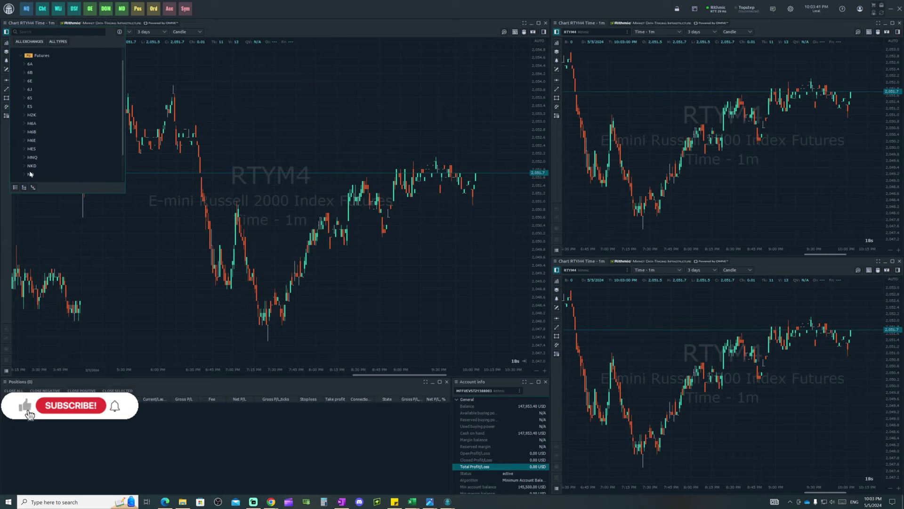
{"action": "scroll", "coordinate": [55, 165], "scroll_direction": "down", "scroll_amount": 1}
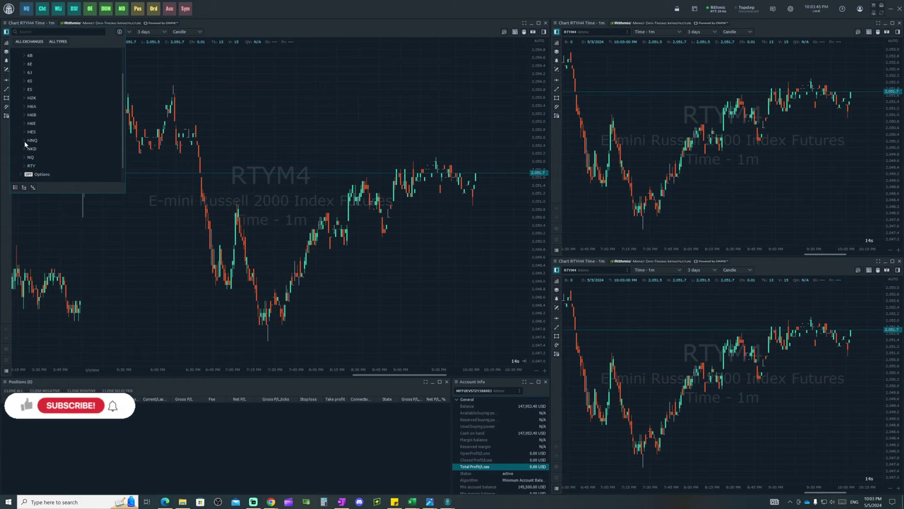
{"action": "left_click", "coordinate": [25, 158]}
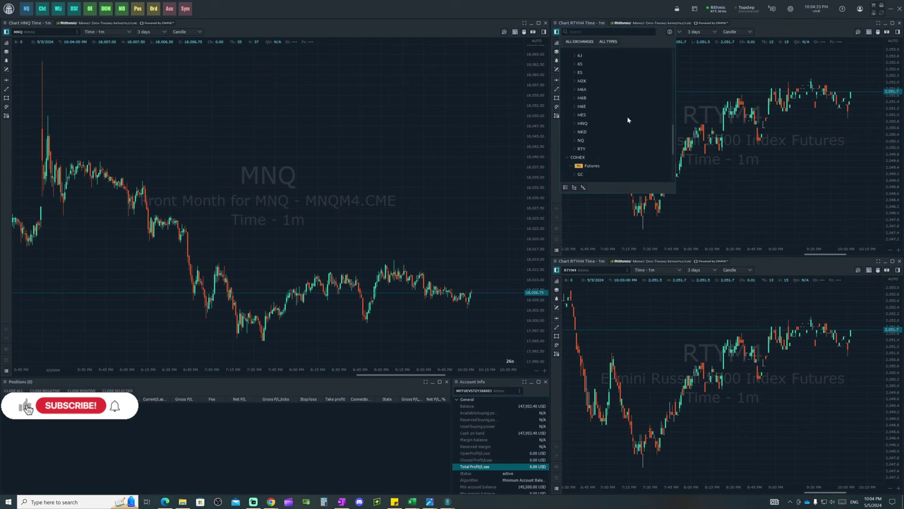
Change the upper-right chart's symbol to the MNQ front month from the CME futures.
{"action": "left_click", "coordinate": [566, 188]}
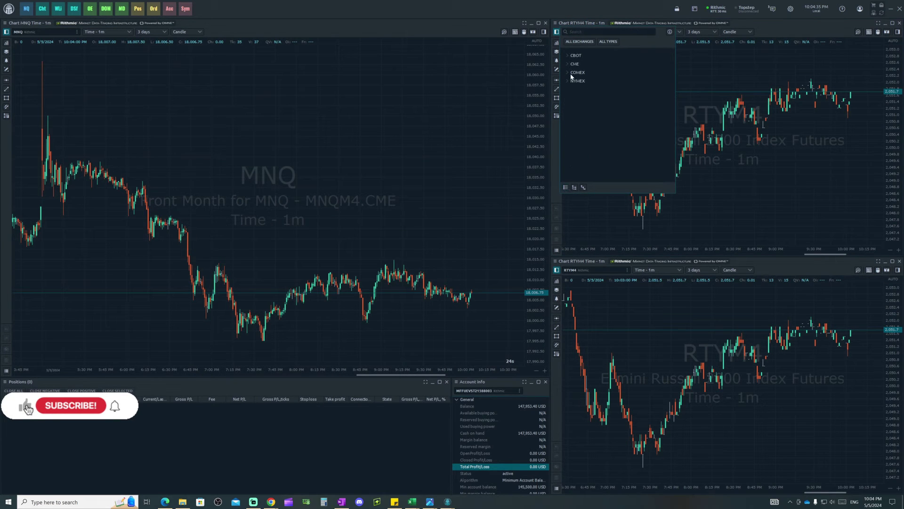
{"action": "left_click", "coordinate": [575, 74]}
{"action": "scroll", "coordinate": [591, 122], "scroll_direction": "down", "scroll_amount": 2}
{"action": "left_click", "coordinate": [587, 142]}
{"action": "left_click", "coordinate": [597, 156]}
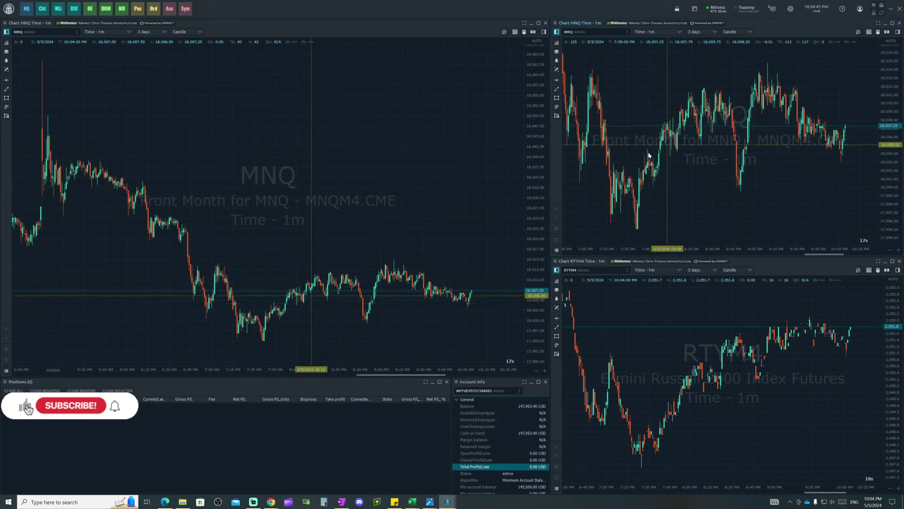
Set the upper-right MNQ chart to the 5-minute timeframe with one month of history.
{"action": "left_click", "coordinate": [116, 33]}
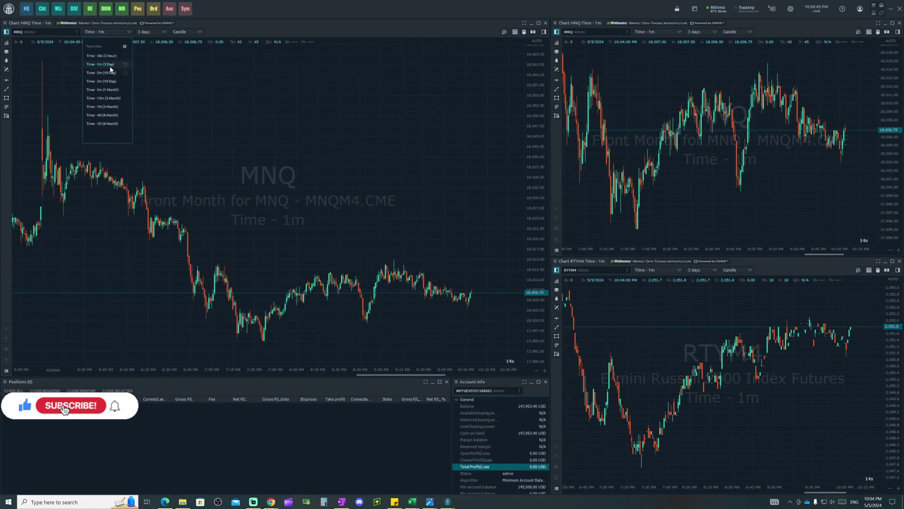
{"action": "left_click", "coordinate": [656, 32]}
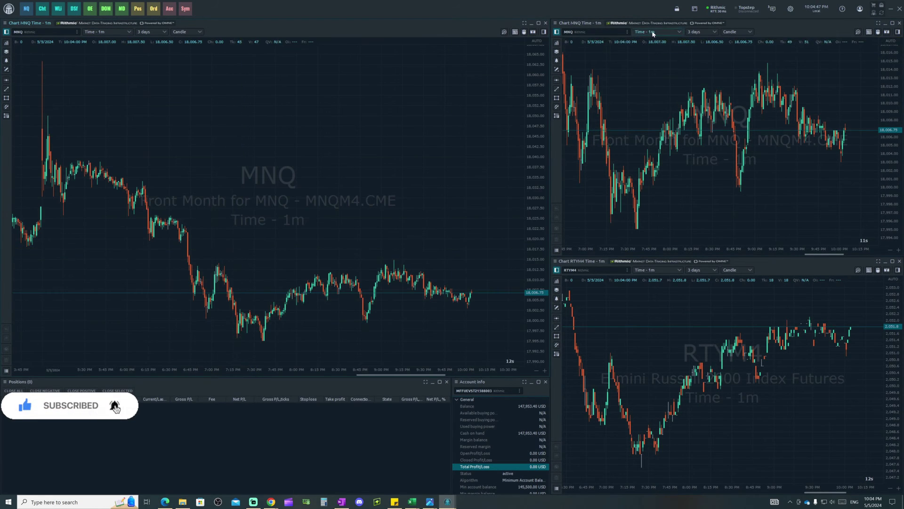
{"action": "left_click", "coordinate": [657, 90]}
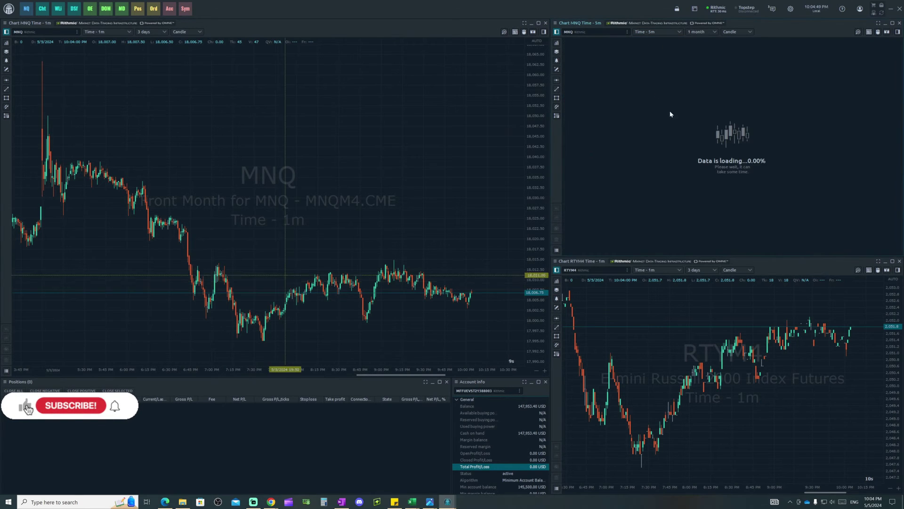
Change the lower-right chart's symbol to the MES front month from the CME futures.
{"action": "left_click", "coordinate": [594, 270]}
{"action": "scroll", "coordinate": [587, 380], "scroll_direction": "down", "scroll_amount": 4}
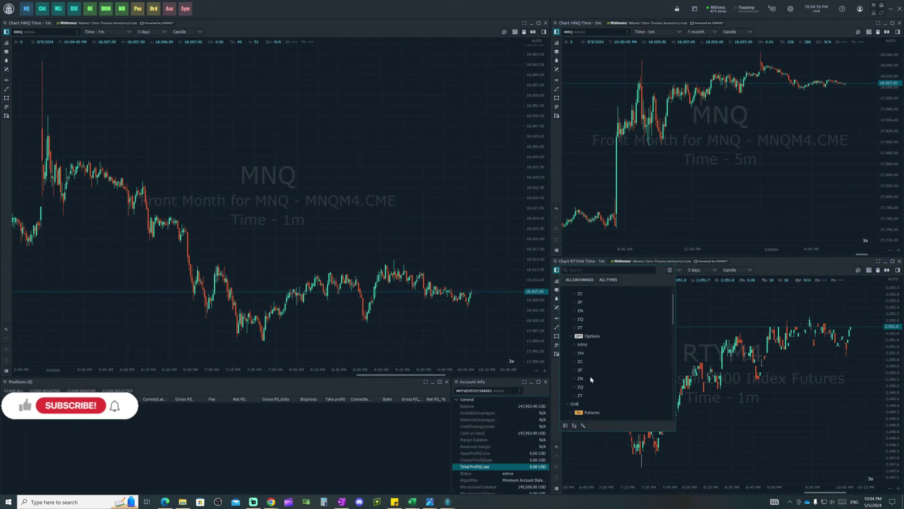
{"action": "scroll", "coordinate": [595, 368], "scroll_direction": "down", "scroll_amount": 2}
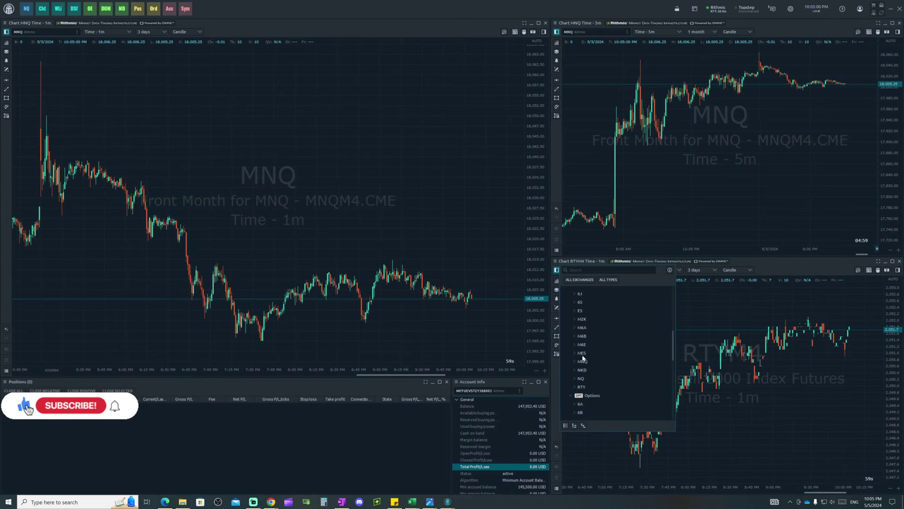
{"action": "left_click", "coordinate": [582, 354]}
{"action": "left_click", "coordinate": [603, 370]}
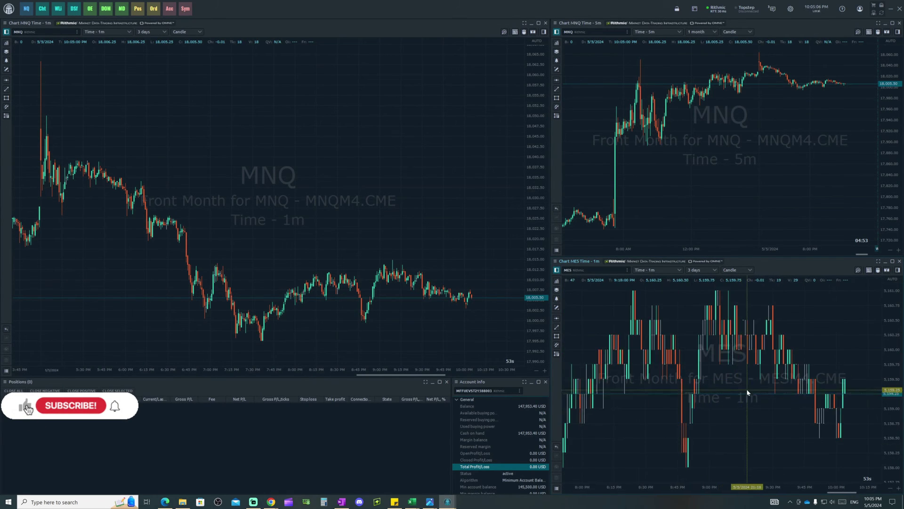
Set the MES chart to the 5-minute timeframe with one month of history.
{"action": "left_click", "coordinate": [662, 270]}
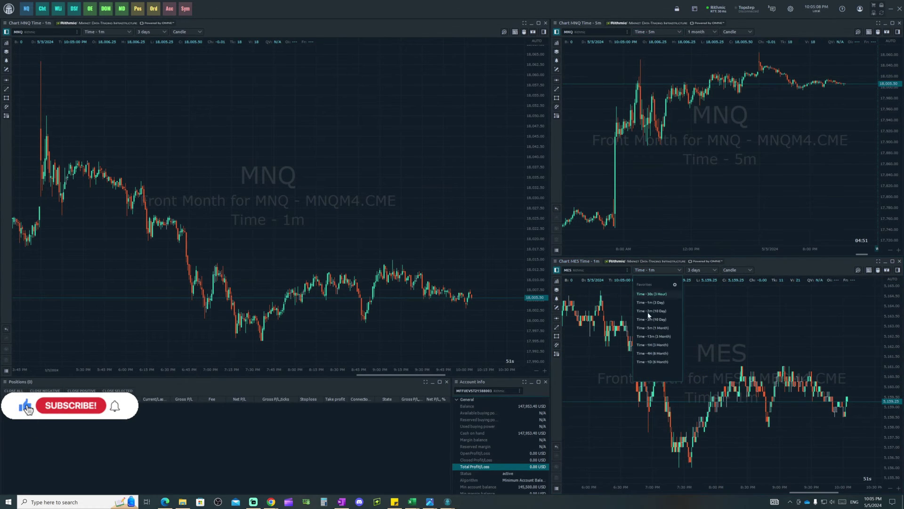
{"action": "left_click", "coordinate": [658, 329]}
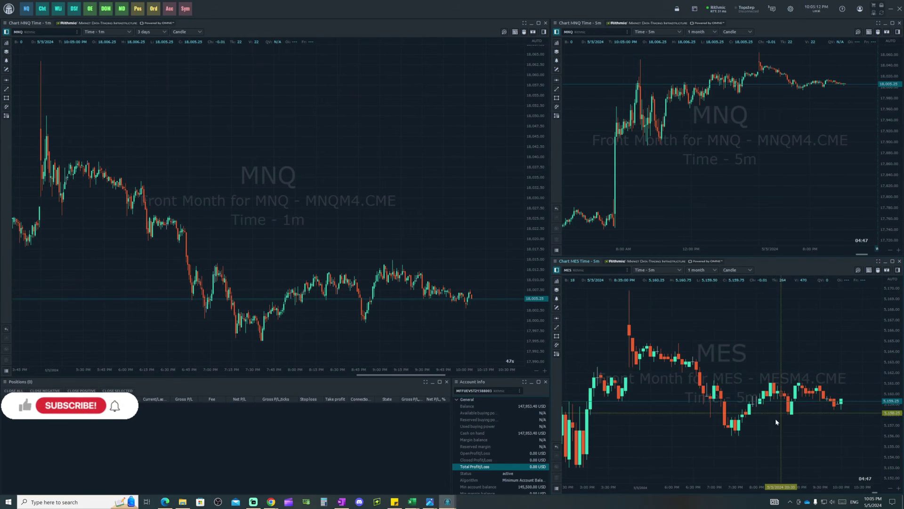
{"action": "left_click_drag", "start_coordinate": [780, 410], "coordinate": [742, 405]}
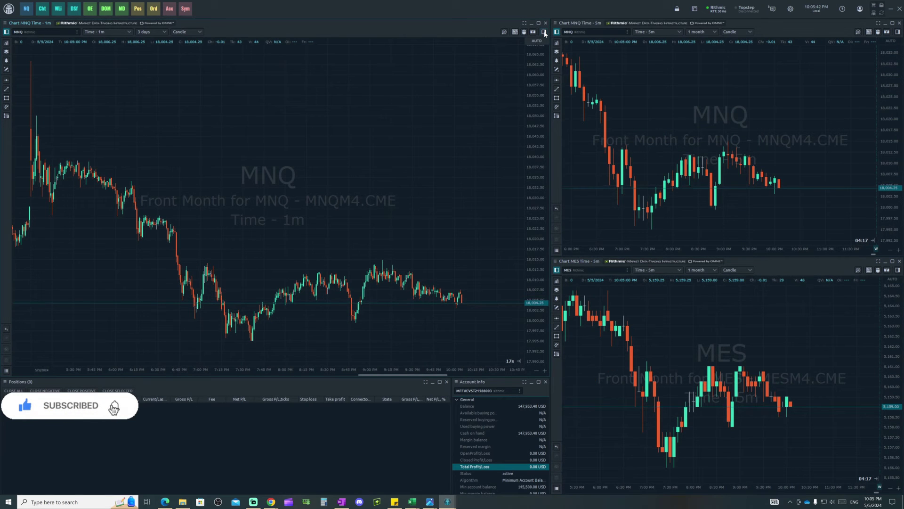
Show the order entry sidebar and Quick OE on the large MNQ chart, and move the Quick OE box away from the price scale.
{"action": "left_click", "coordinate": [543, 33]}
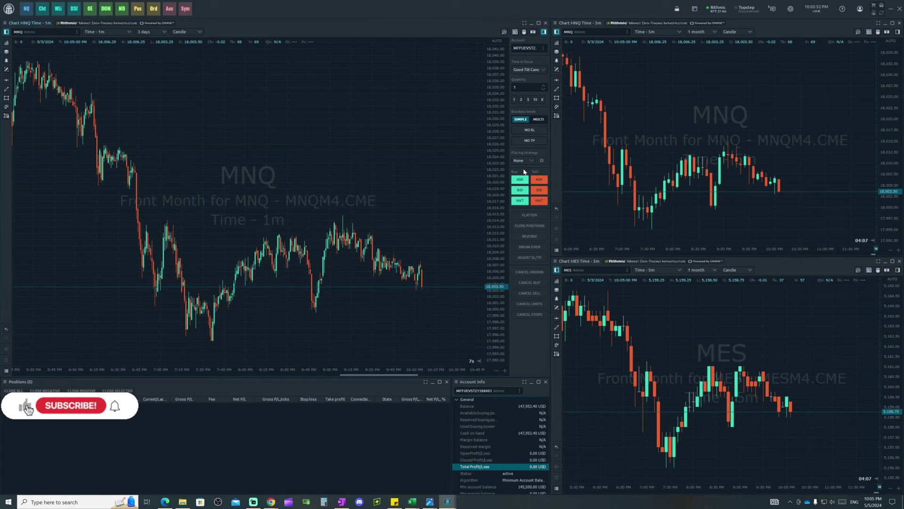
{"action": "scroll", "coordinate": [406, 234], "scroll_direction": "up", "scroll_amount": 3}
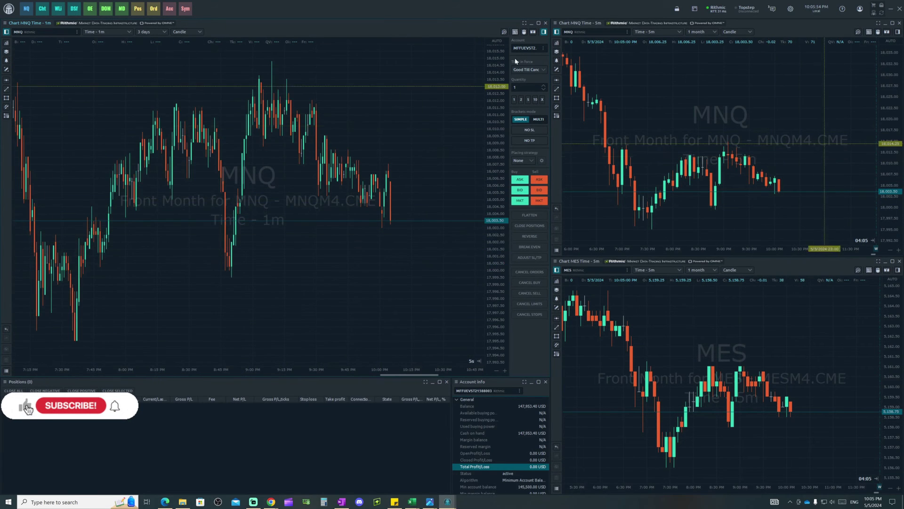
{"action": "left_click", "coordinate": [524, 33]}
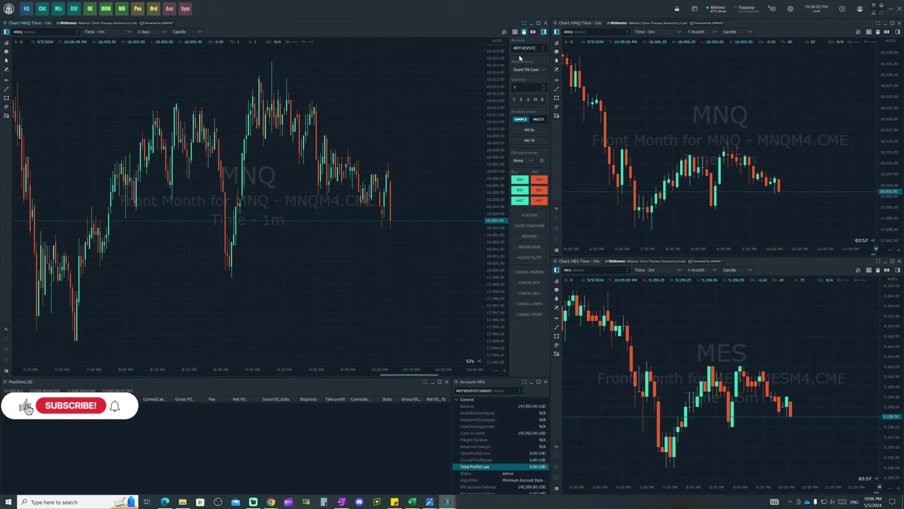
{"action": "left_click", "coordinate": [534, 32]}
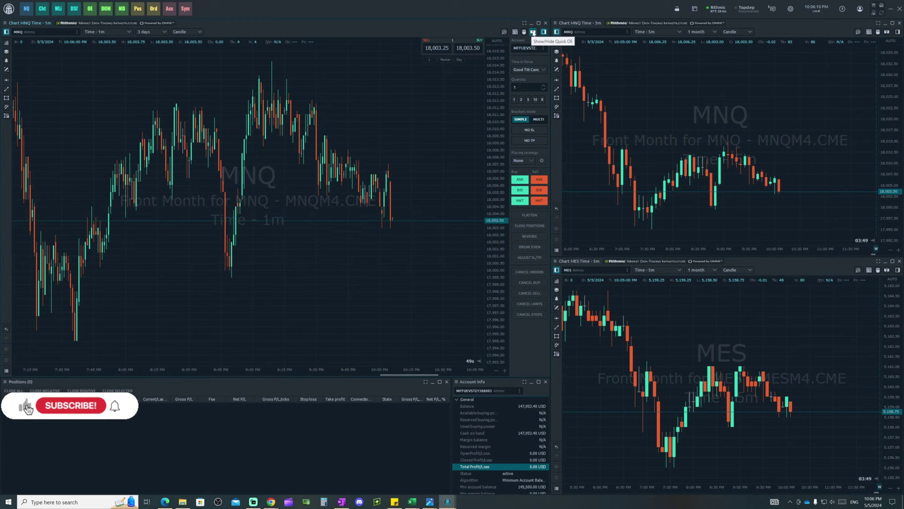
{"action": "left_click", "coordinate": [429, 61]}
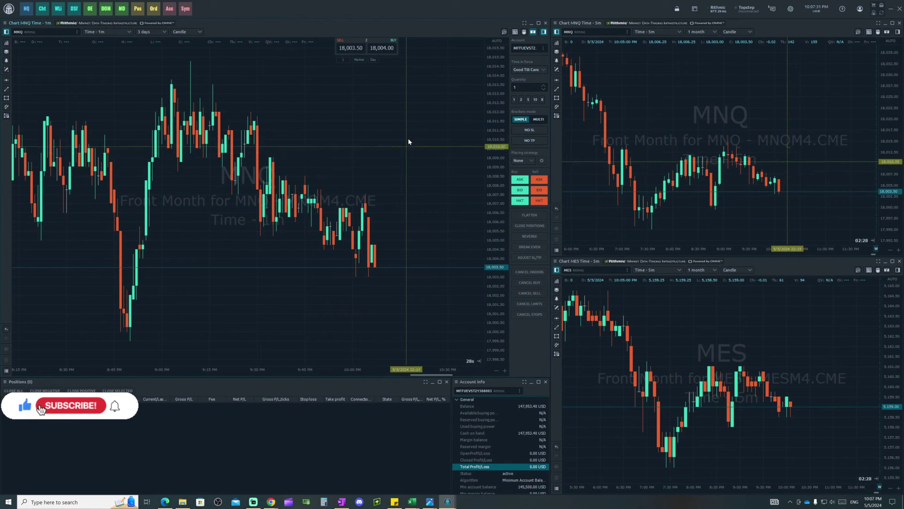
Open the large MNQ chart's settings and review the Data style and Time scale options.
{"action": "right_click", "coordinate": [387, 138]}
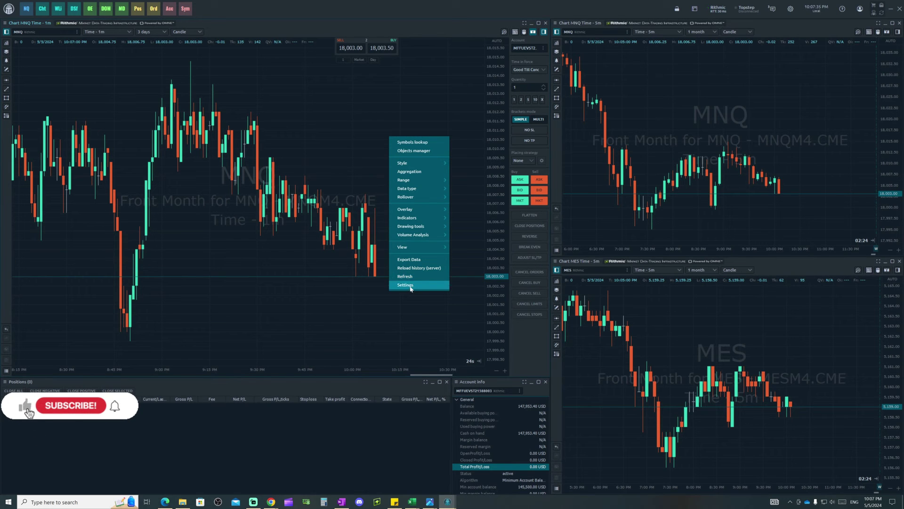
{"action": "left_click", "coordinate": [411, 286]}
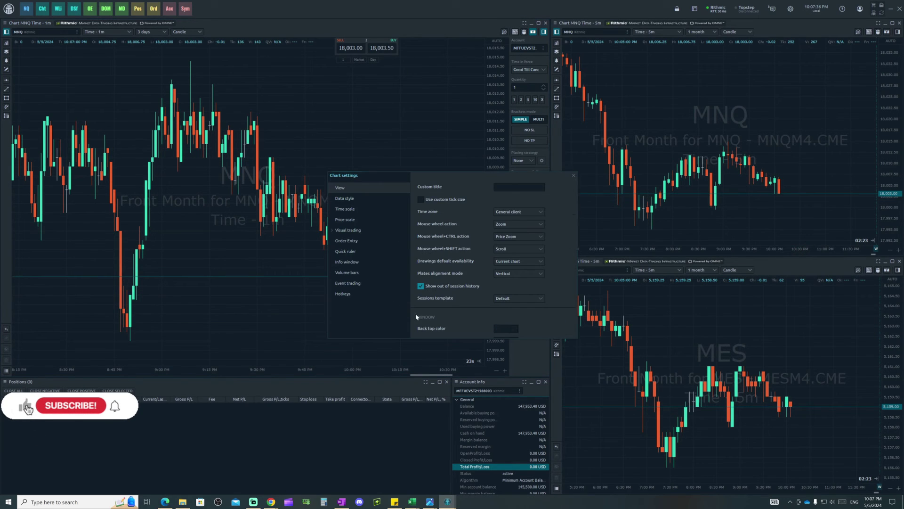
{"action": "left_click", "coordinate": [355, 199]}
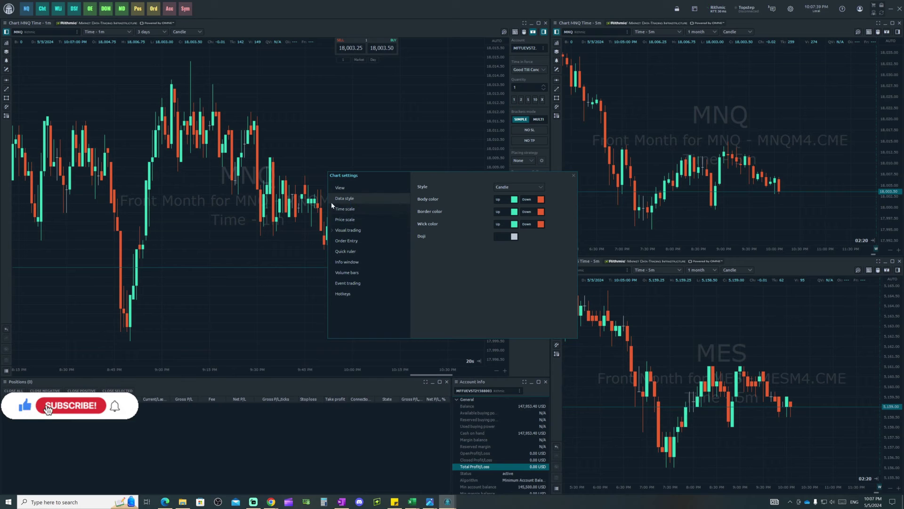
{"action": "left_click", "coordinate": [363, 209]}
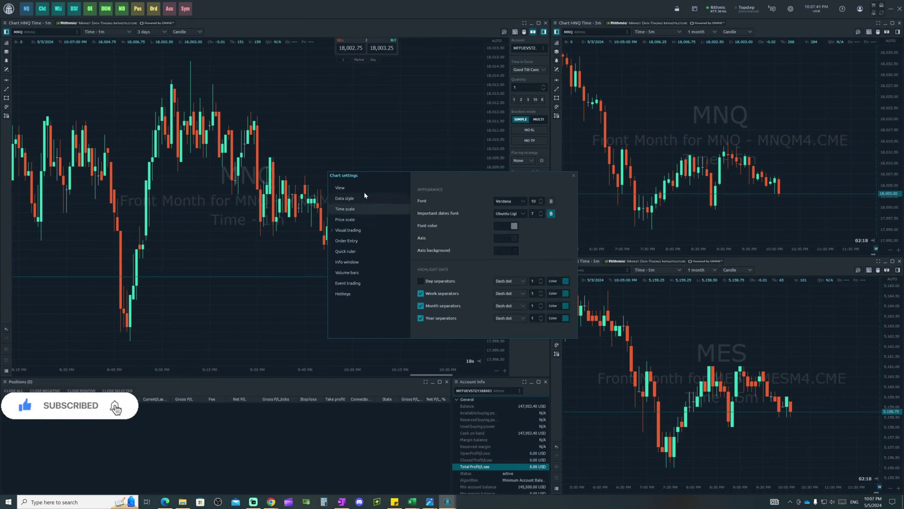
Set the large chart's time-to-next-bar countdown to font size 21 in white, and close the chart settings.
{"action": "scroll", "coordinate": [461, 258], "scroll_direction": "down", "scroll_amount": 6}
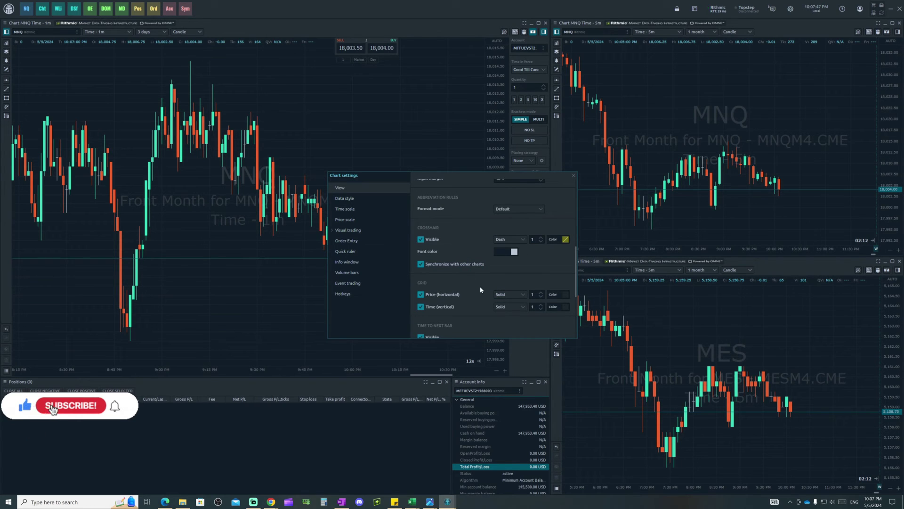
{"action": "scroll", "coordinate": [477, 297], "scroll_direction": "down", "scroll_amount": 1}
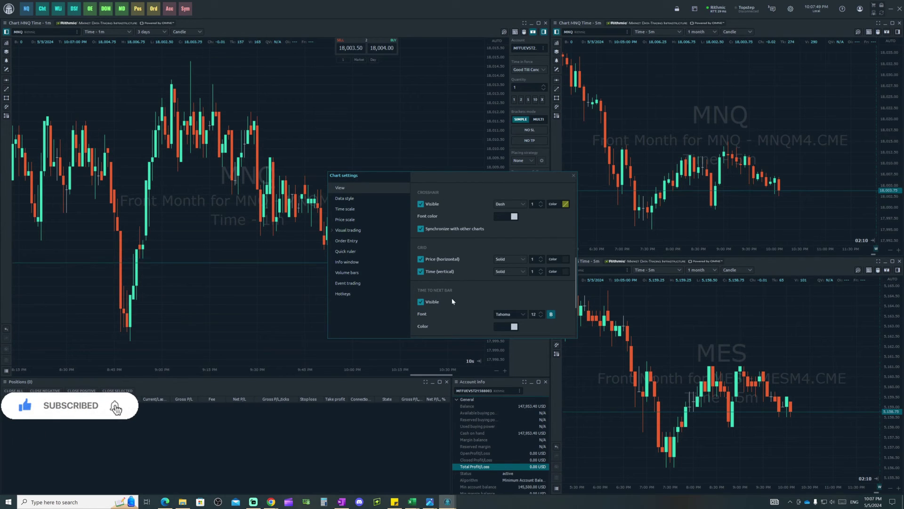
{"action": "scroll", "coordinate": [488, 312], "scroll_direction": "down", "scroll_amount": 2}
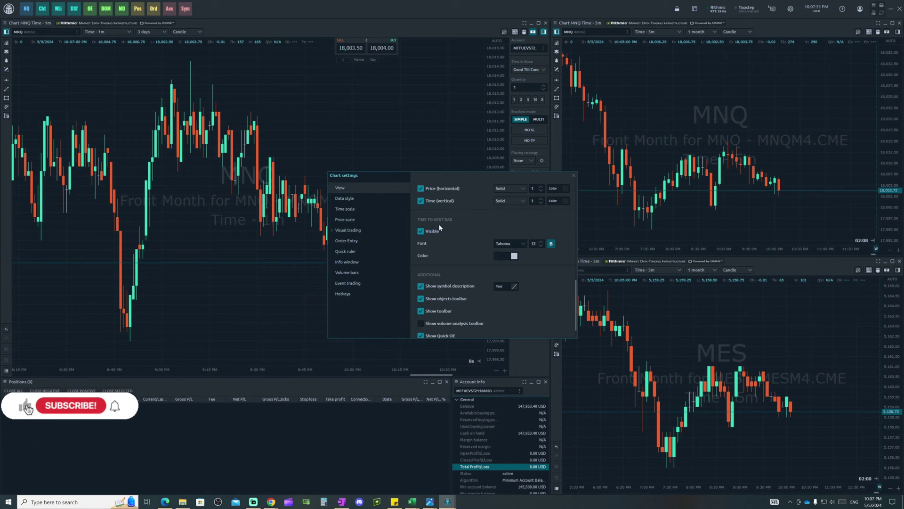
{"action": "left_click", "coordinate": [542, 242]}
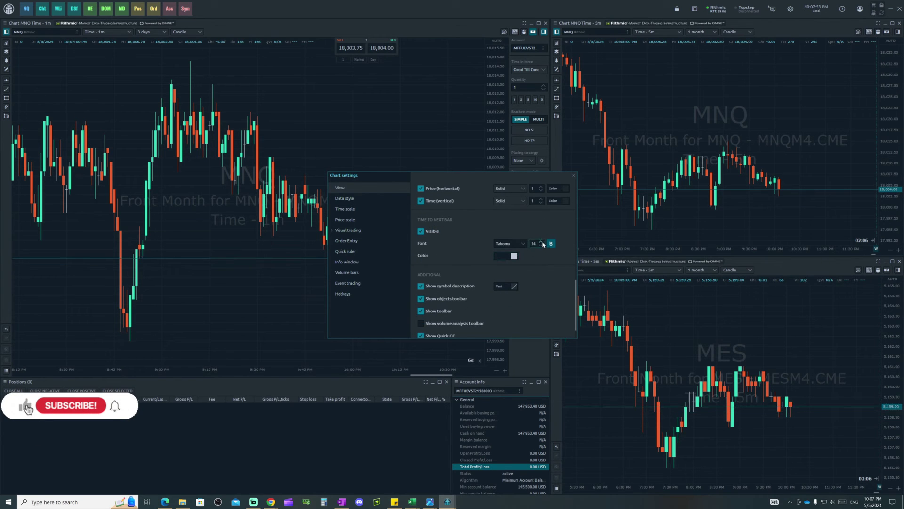
{"action": "left_click", "coordinate": [541, 241]}
{"action": "left_click", "coordinate": [540, 245]}
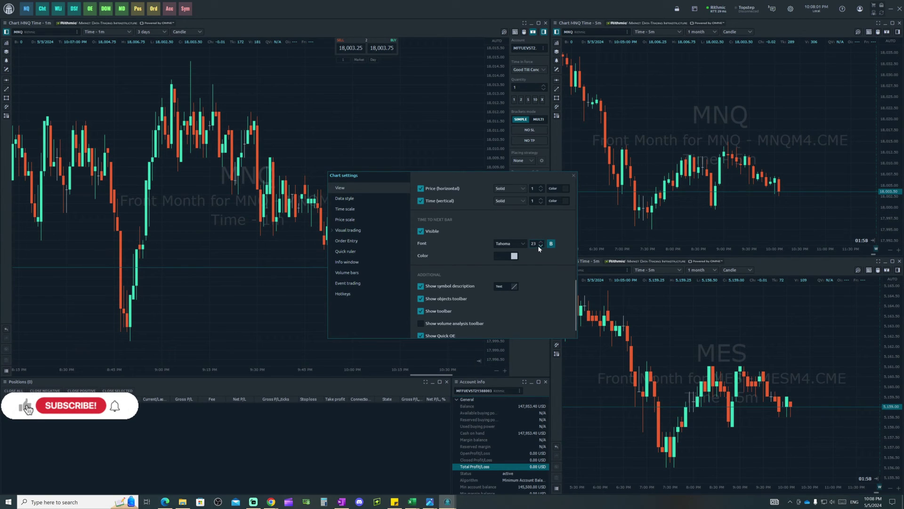
{"action": "left_click", "coordinate": [540, 245]}
{"action": "left_click", "coordinate": [540, 245]}
{"action": "left_click", "coordinate": [539, 246]}
{"action": "left_click", "coordinate": [514, 256]}
{"action": "left_click", "coordinate": [524, 256]}
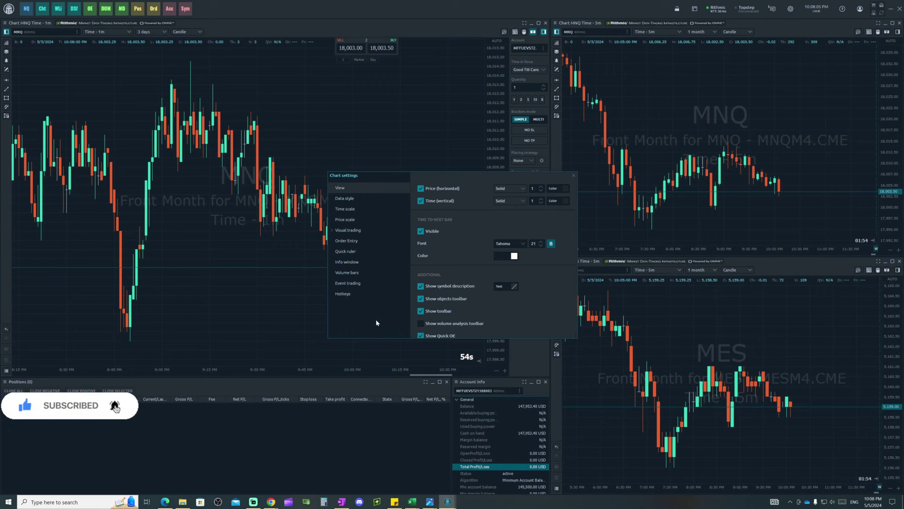
{"action": "left_click", "coordinate": [573, 175]}
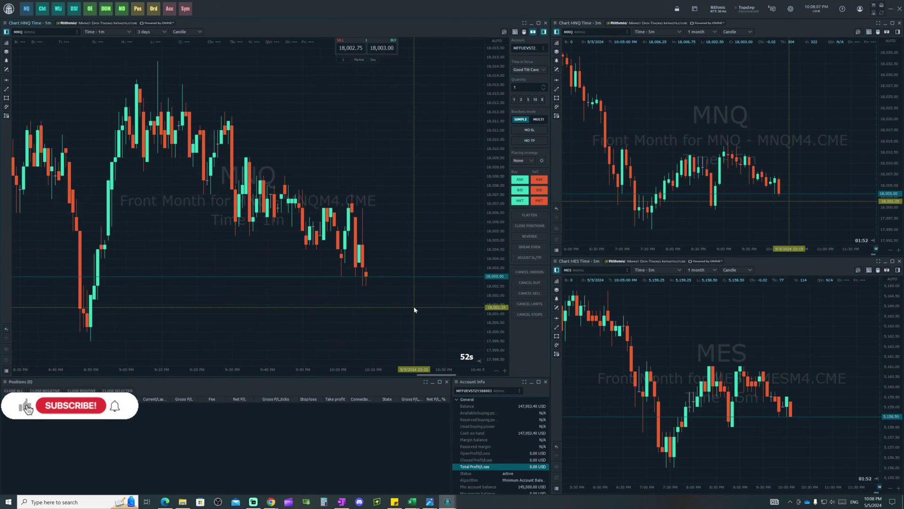
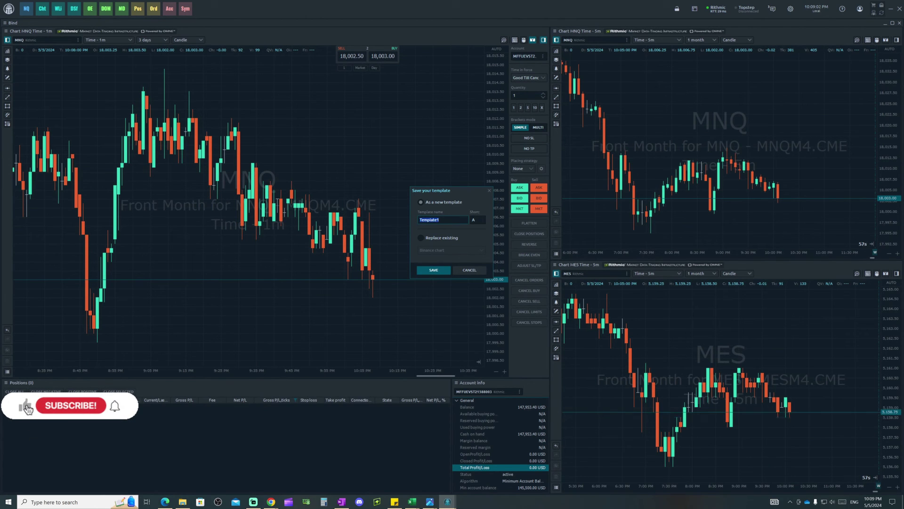
Save the bound panels as a new template with the name and short name MNQ, and check it among the templates.
{"action": "type", "text": "mn"}
{"action": "key", "text": "BackSpace"}
{"action": "key", "text": "BackSpace"}
{"action": "type", "text": "MNQ"}
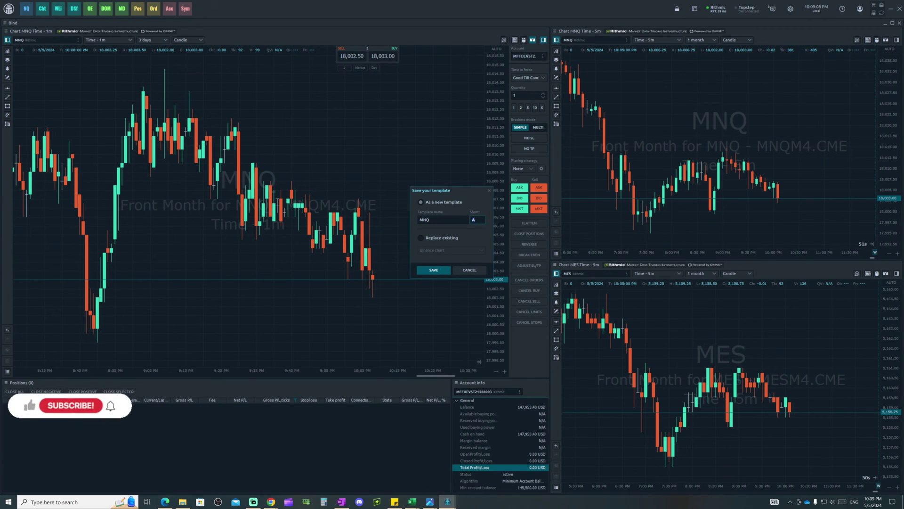
{"action": "key", "text": "BackSpace"}
{"action": "type", "text": "MNQ"}
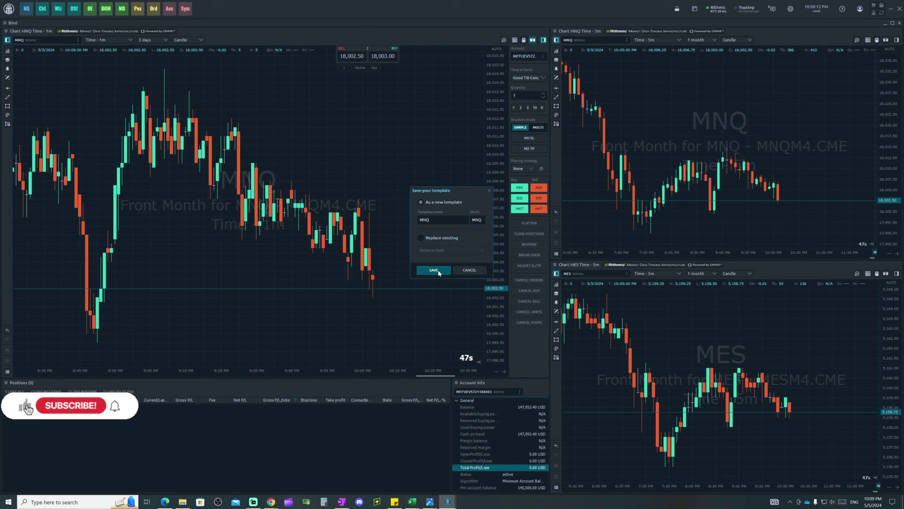
{"action": "left_click", "coordinate": [434, 270]}
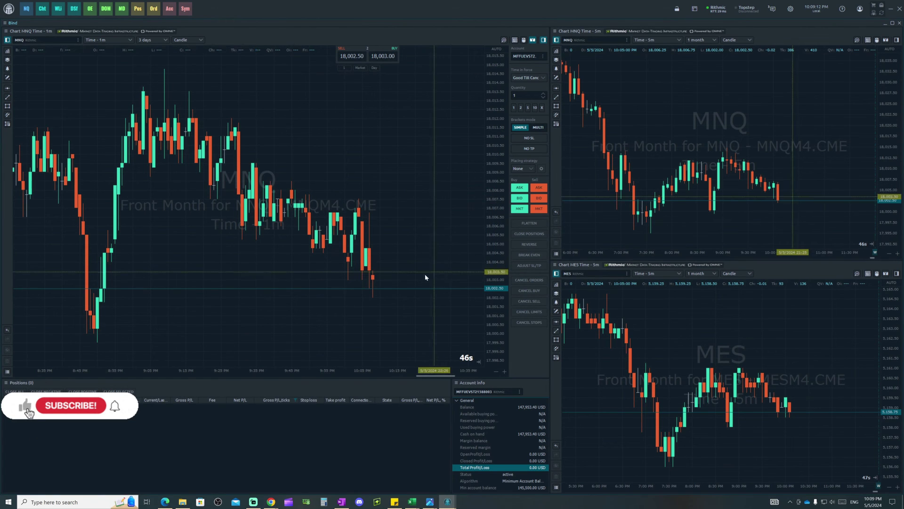
{"action": "left_click", "coordinate": [9, 10]}
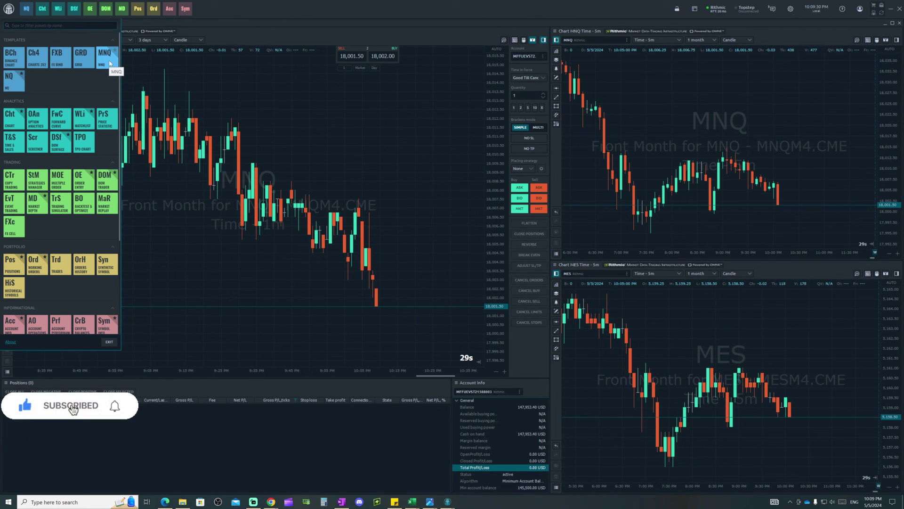
{"action": "mouse_move", "coordinate": [9, 9]}
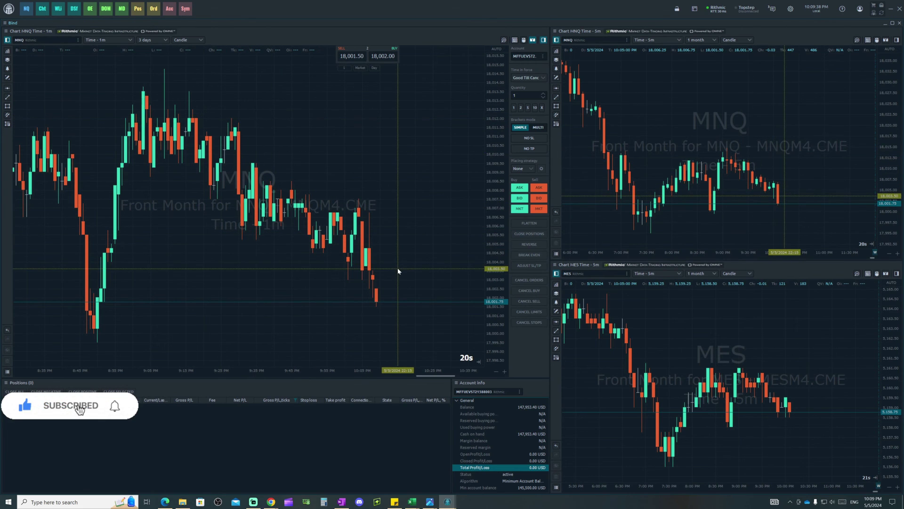
Sell 1 MNQ contract at market on the large chart and place a protective buy stop at 18,007.75.
{"action": "left_click", "coordinate": [354, 57]}
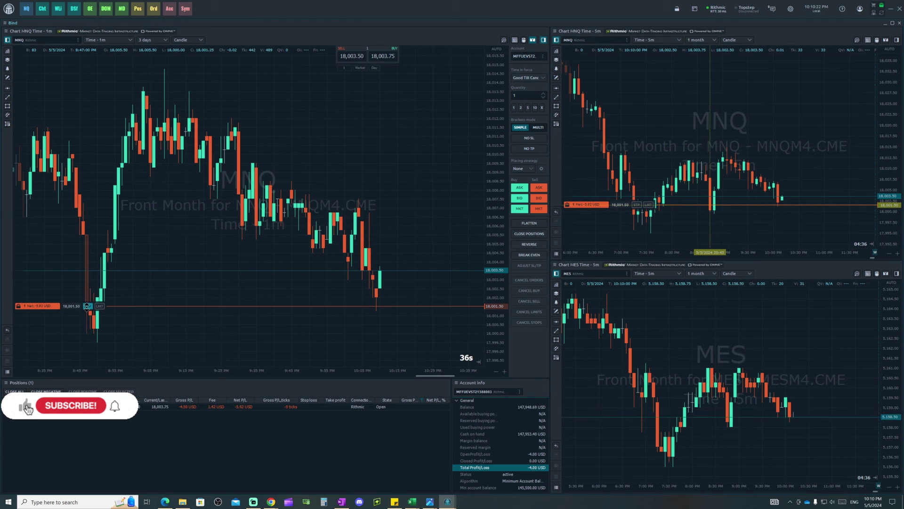
{"action": "left_click_drag", "start_coordinate": [88, 307], "coordinate": [103, 193]}
{"action": "scroll", "coordinate": [109, 323], "scroll_direction": "down", "scroll_amount": 2}
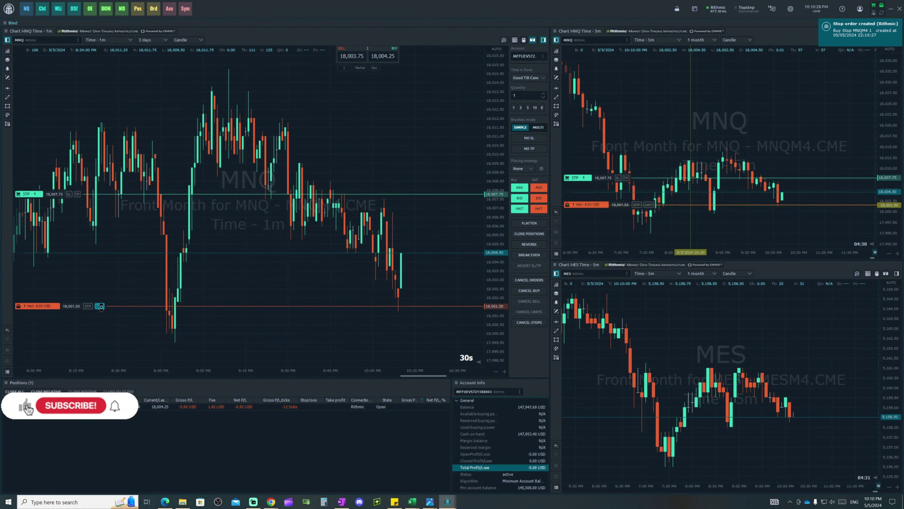
Place a buy limit at 17,999.50 as the short position's target and move the buy stop to 18,007.50.
{"action": "left_click_drag", "start_coordinate": [100, 307], "coordinate": [99, 344]}
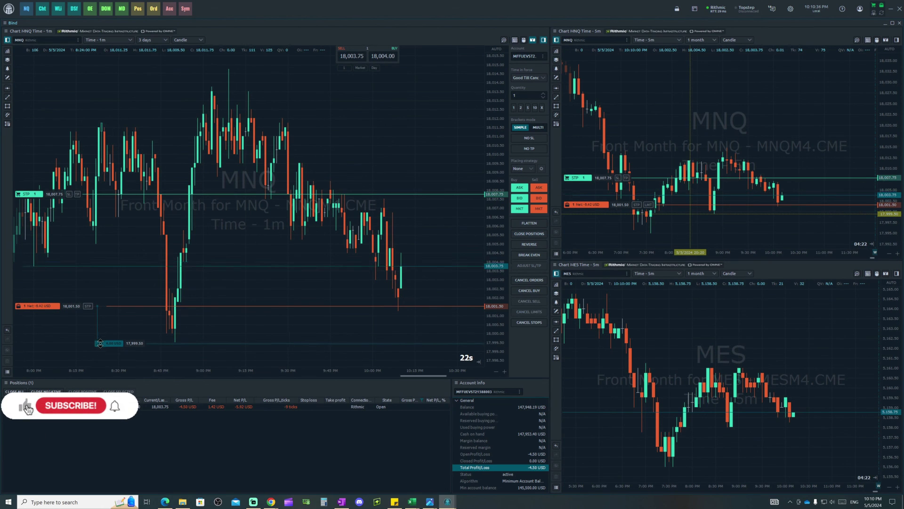
{"action": "left_click", "coordinate": [101, 342]}
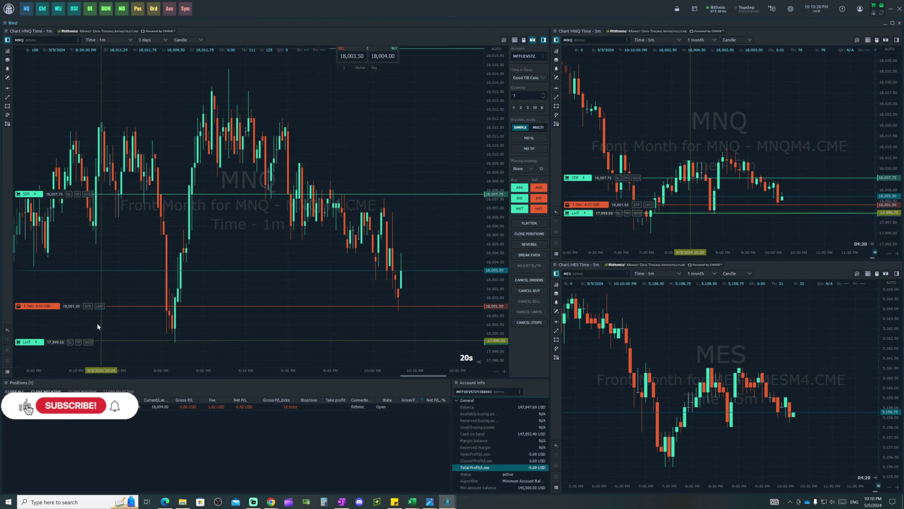
{"action": "mouse_move", "coordinate": [63, 193]}
{"action": "left_mouse_down"}
{"action": "mouse_move", "coordinate": [62, 211]}
{"action": "mouse_move", "coordinate": [61, 199]}
{"action": "left_mouse_up"}
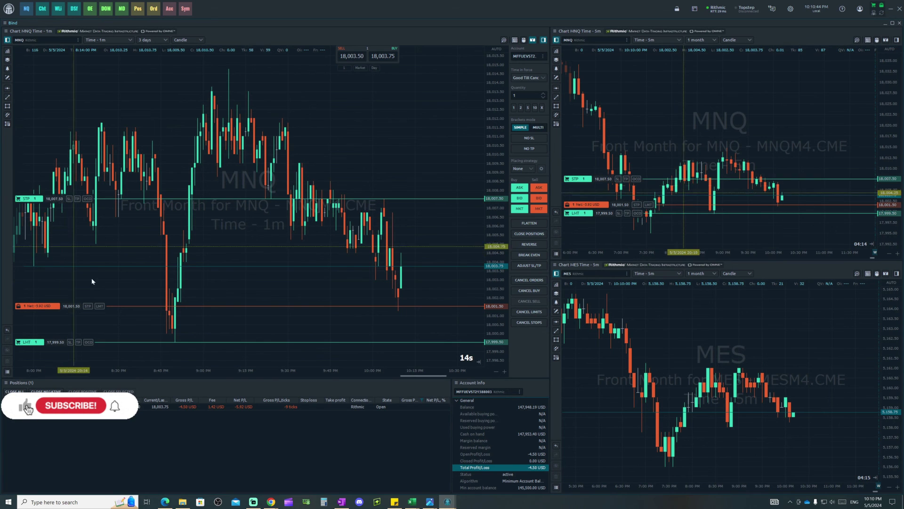
{"action": "scroll", "coordinate": [262, 268], "scroll_direction": "up", "scroll_amount": 3}
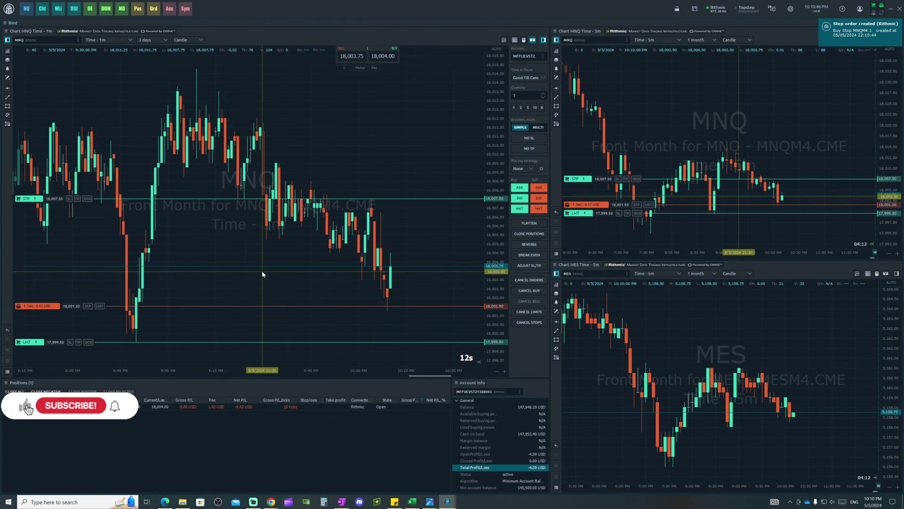
{"action": "left_click_drag", "start_coordinate": [288, 278], "coordinate": [235, 245]}
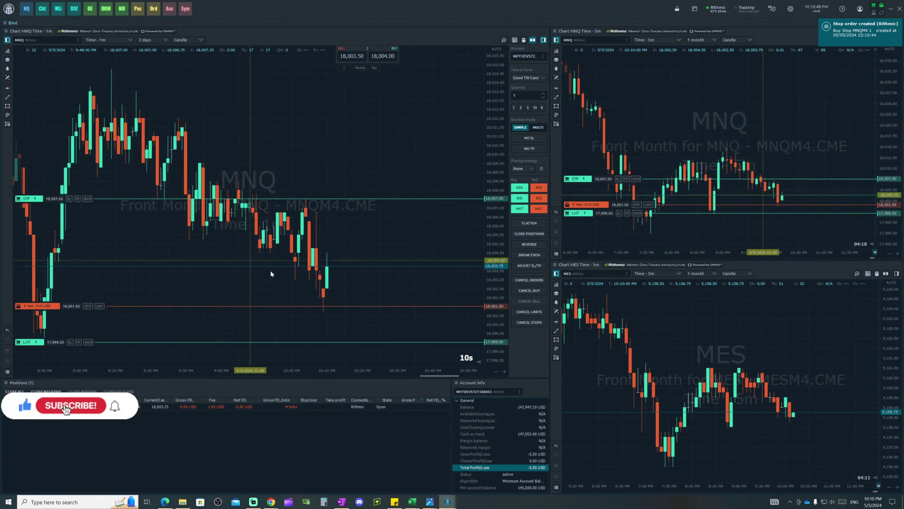